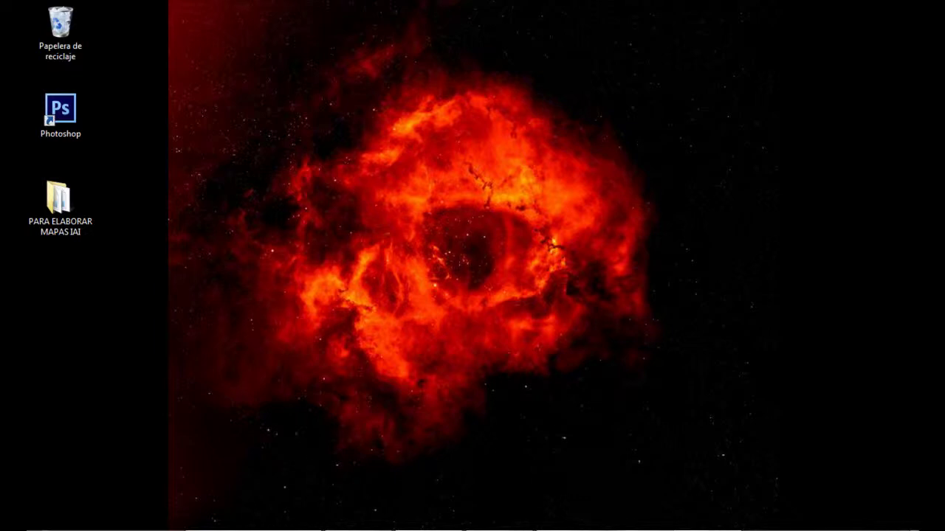
Open 1_atlas_andes.pdf from the Andes ecosystems atlas folder inside PARA ELABORAR MAPAS IAI.
mouse_move(259, 530)
click(274, 484)
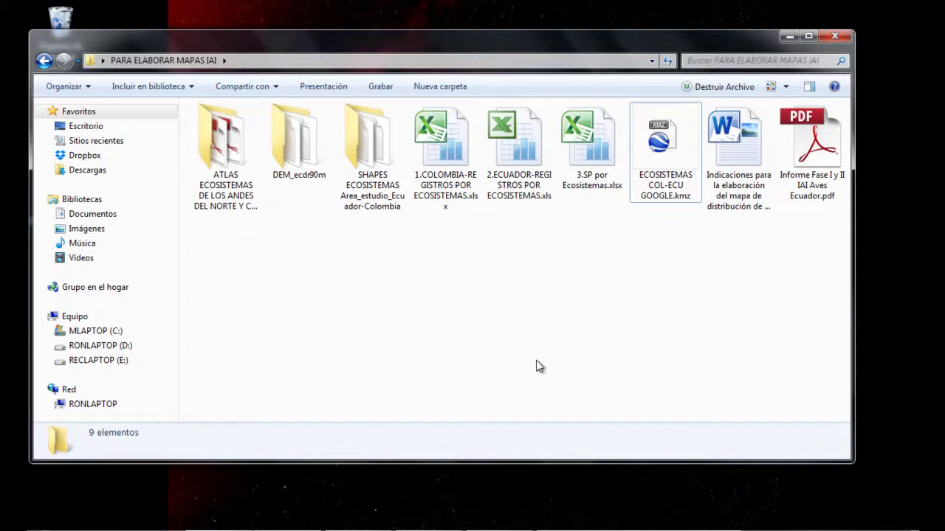
click(236, 211)
double_click(236, 212)
click(229, 161)
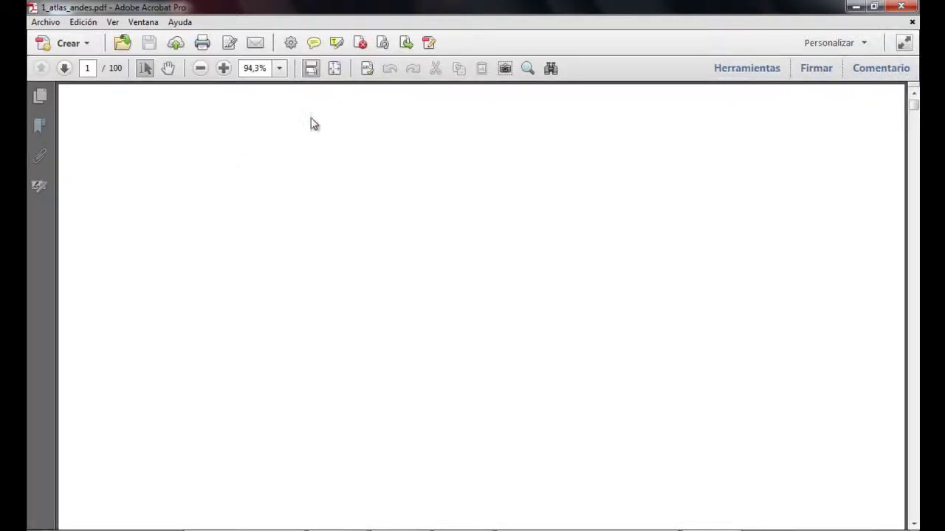
Fit whole pages of the atlas in the window, browse its first five pages and close the document.
click(335, 69)
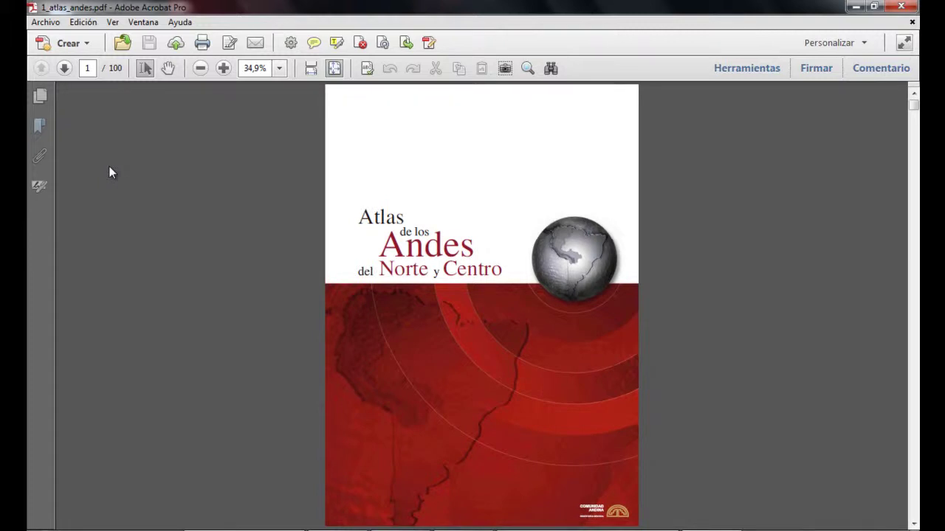
scroll(109, 166, down, 3)
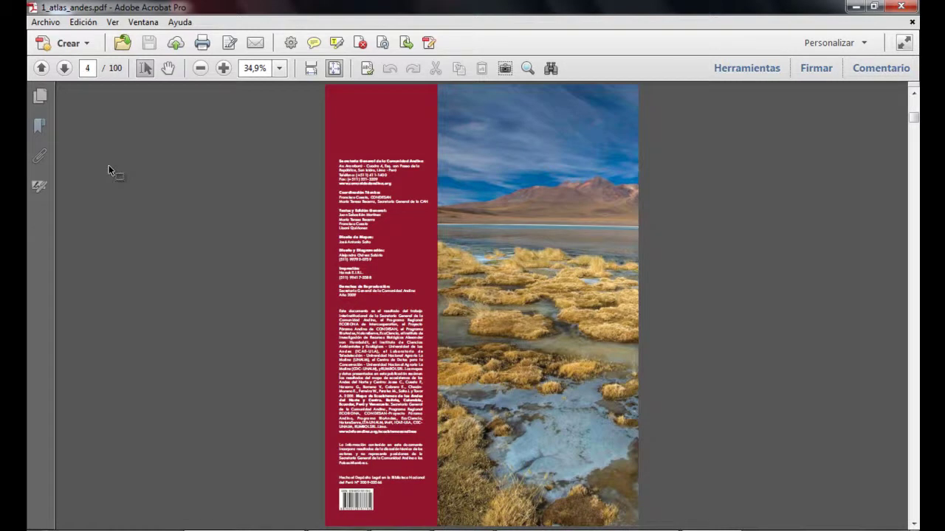
scroll(108, 164, down, 1)
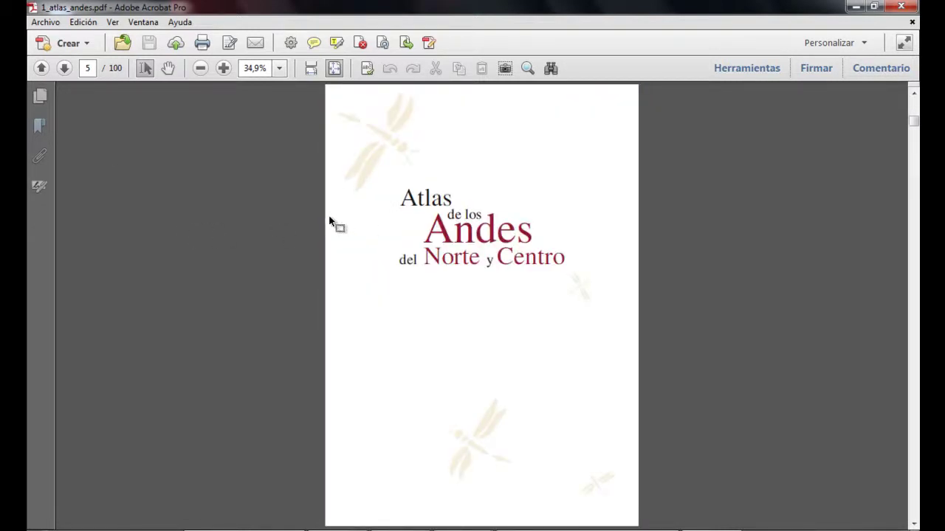
click(902, 7)
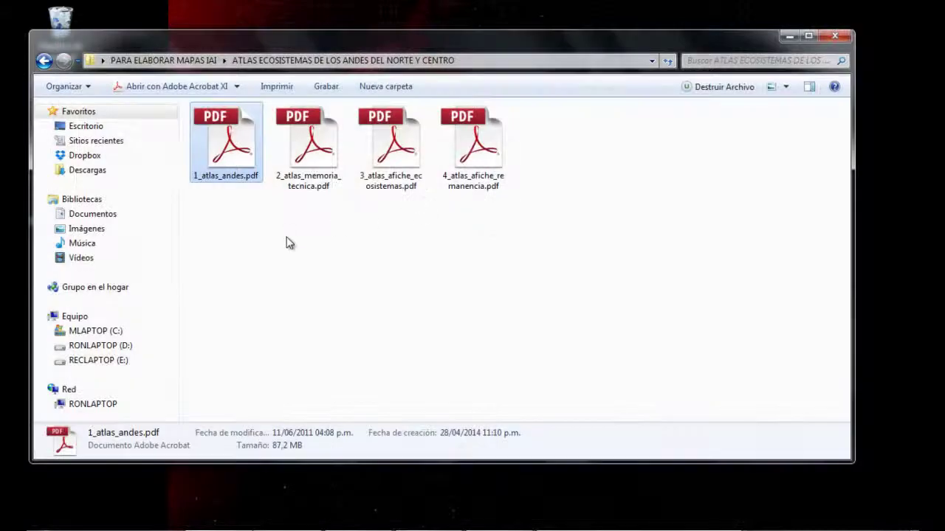
Inspect the files in the SHAPES ECOSISTEMAS Area_estudio_Ecuador-Colombia folder and return to PARA ELABORAR MAPAS IAI.
click(292, 242)
click(189, 62)
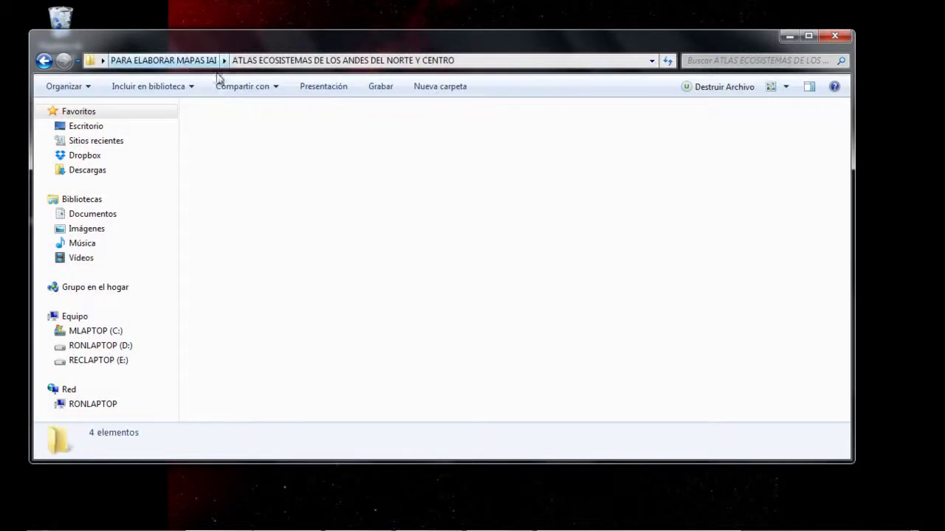
click(363, 258)
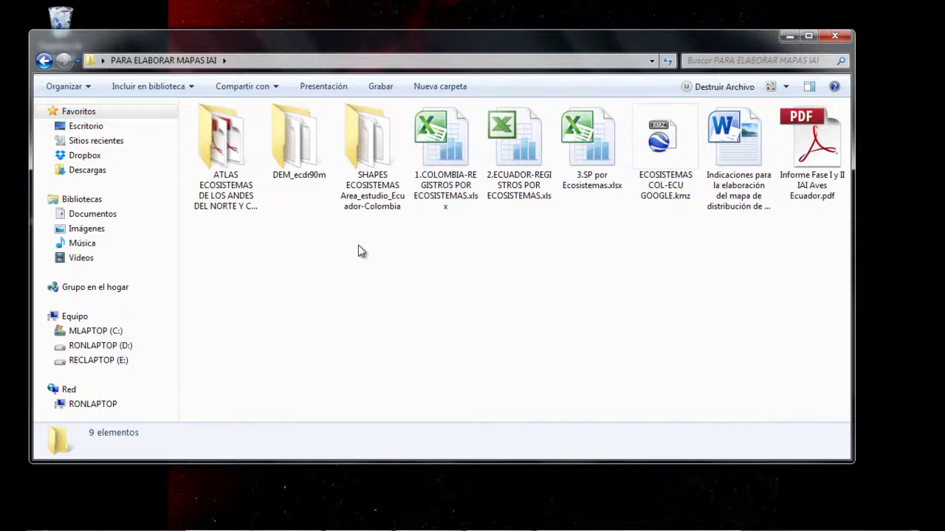
click(380, 151)
double_click(380, 151)
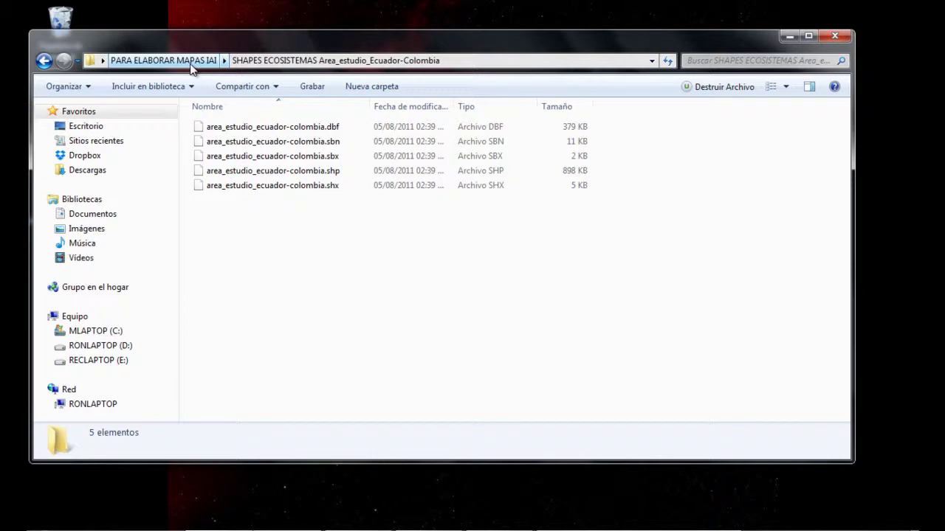
click(191, 65)
Inspect the elevation model files in the DEM_ecdr90m folder and return to the parent folder.
click(289, 164)
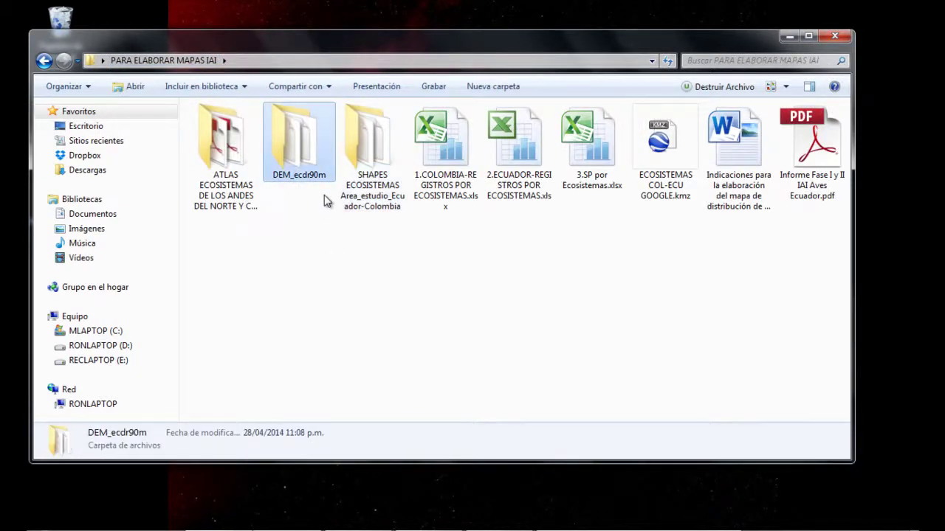
double_click(294, 152)
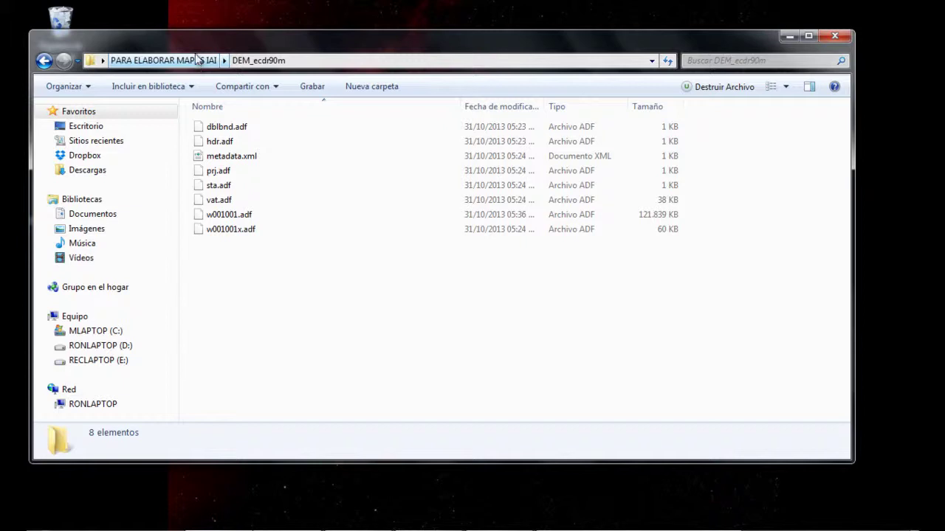
click(197, 62)
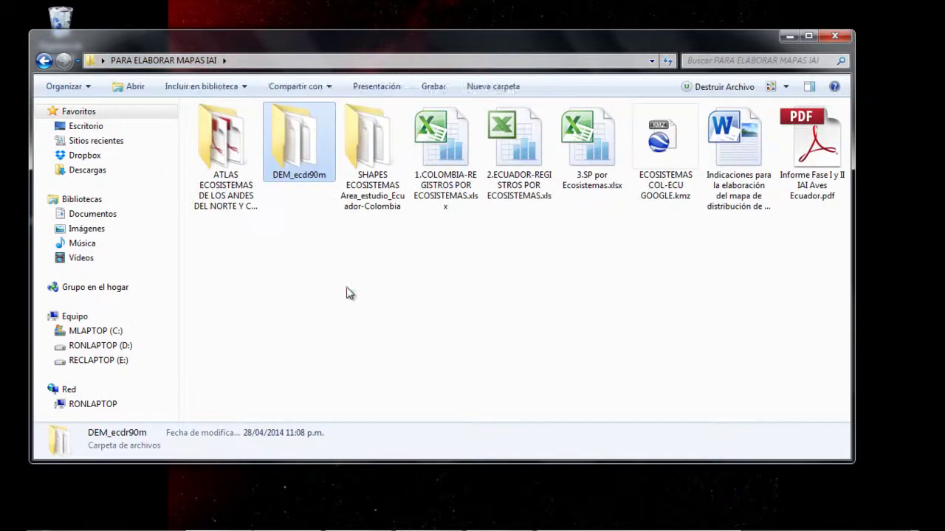
click(406, 278)
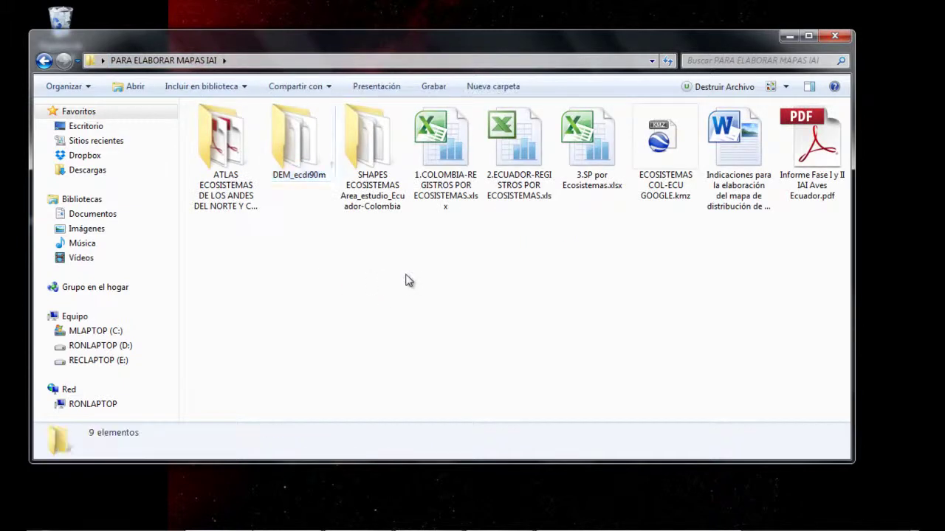
Locate the Colombia and Ecuador ecosystem record workbooks and the report Informe Fase I y II IAI Aves Ecuador.pdf.
click(457, 179)
key(Right)
key(Right)
key(Left)
key(Left)
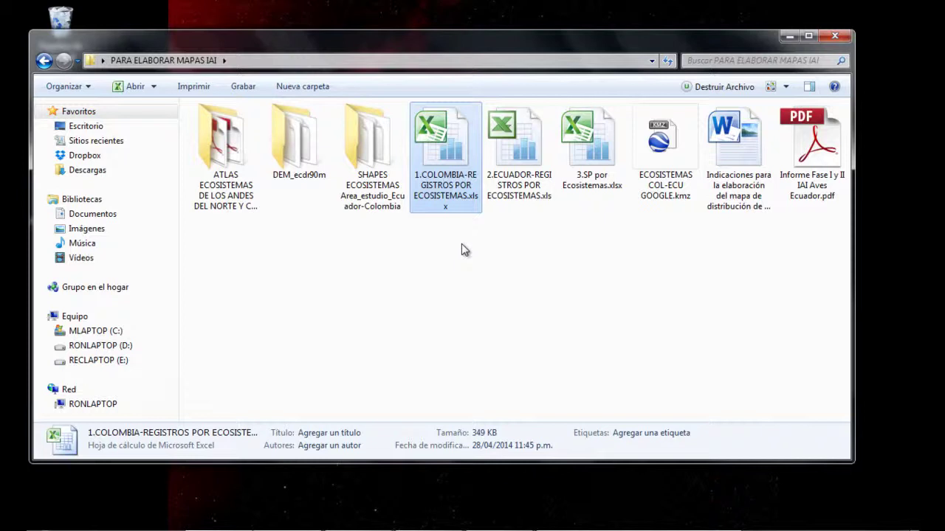
key(Right)
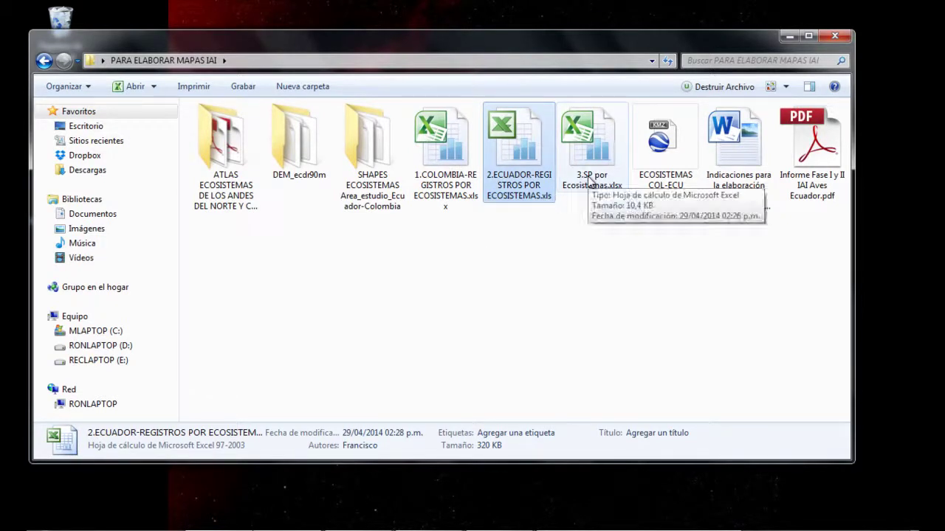
click(832, 192)
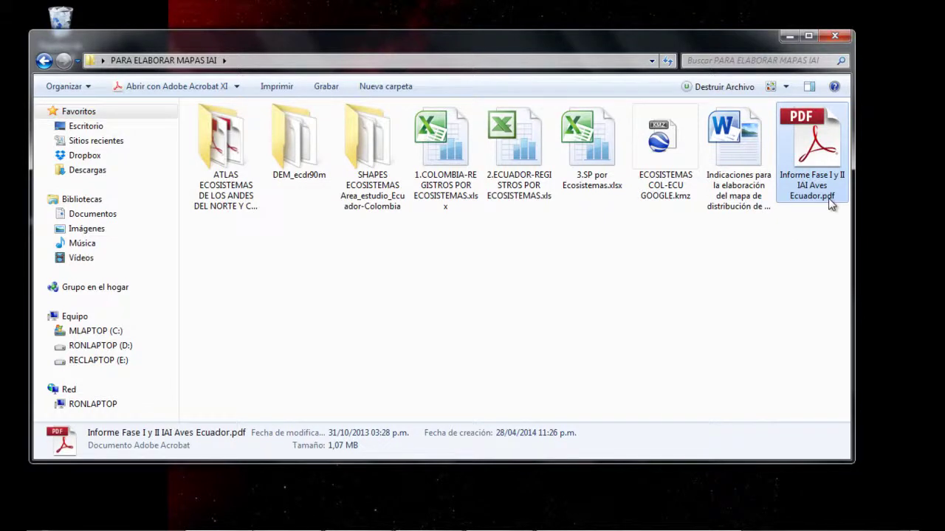
click(588, 254)
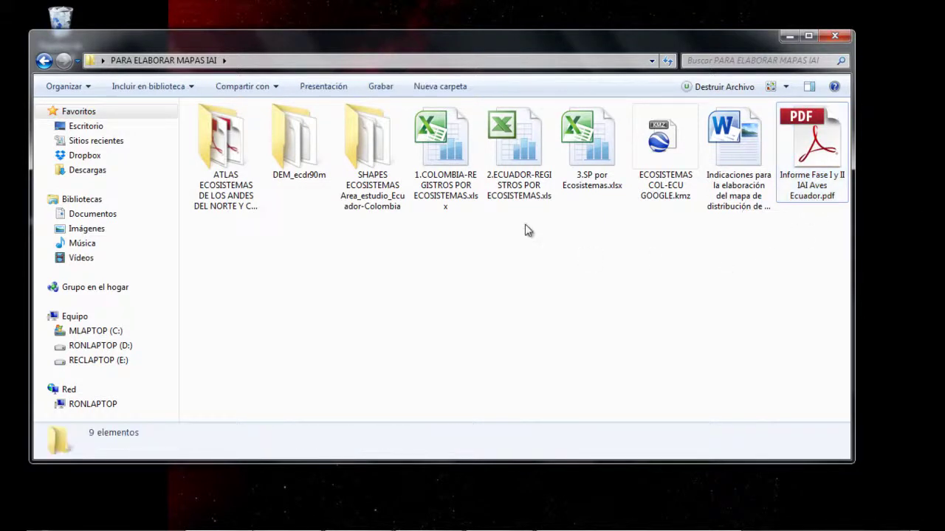
Open ECOSISTEMAS COL-ECU GOOGLE.kmz in Google Earth.
click(683, 155)
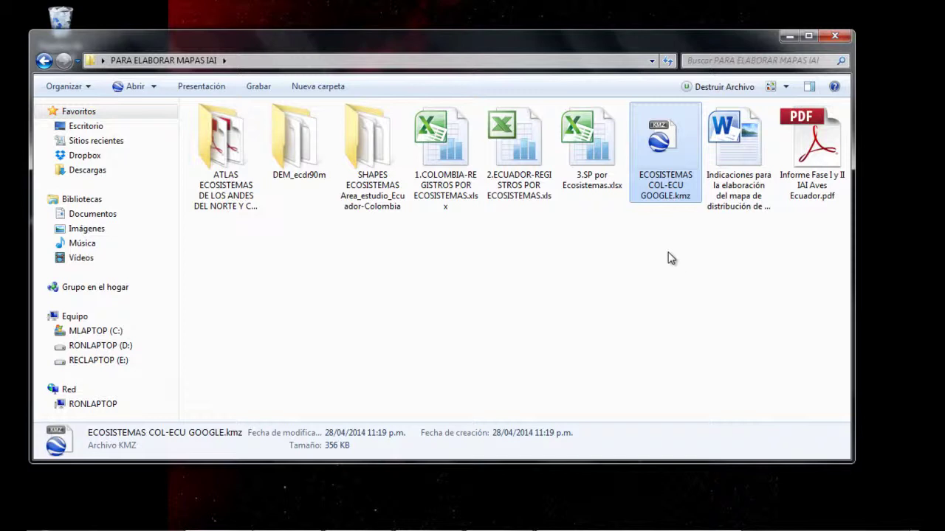
double_click(362, 166)
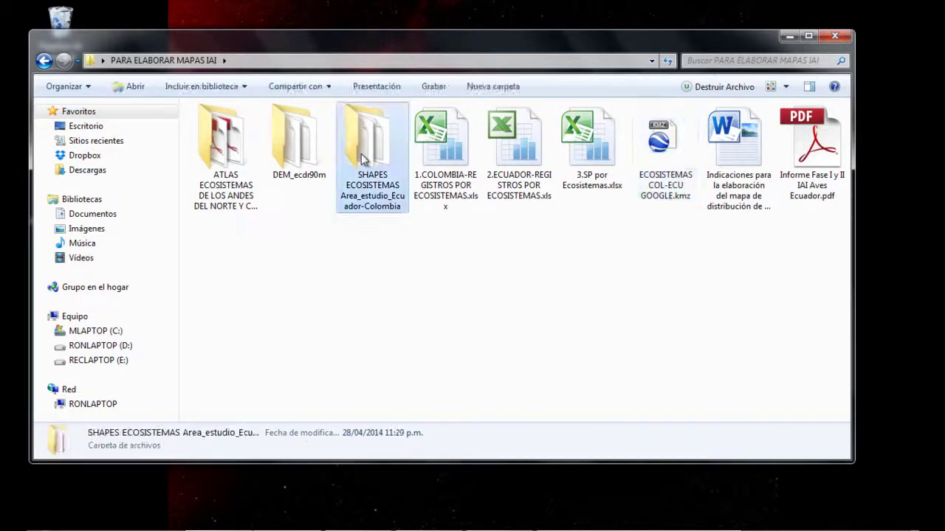
click(198, 61)
click(665, 148)
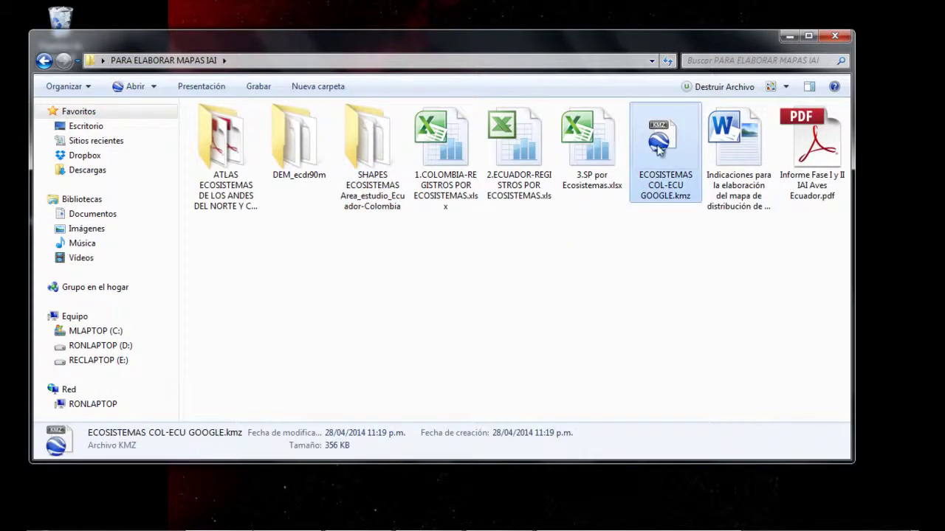
double_click(661, 147)
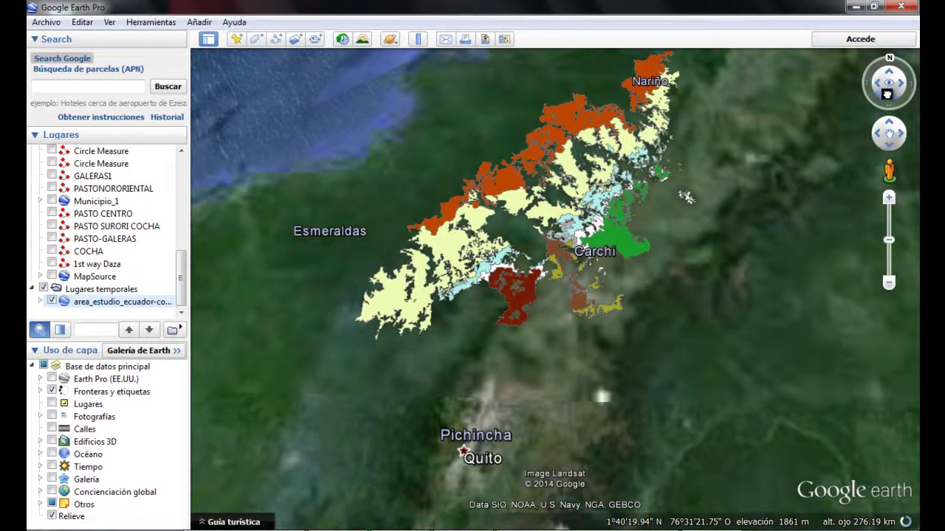
Display the attributes of the orange ecosystem area southwest of Nariño and highlight its SISTEMAS value.
click(887, 93)
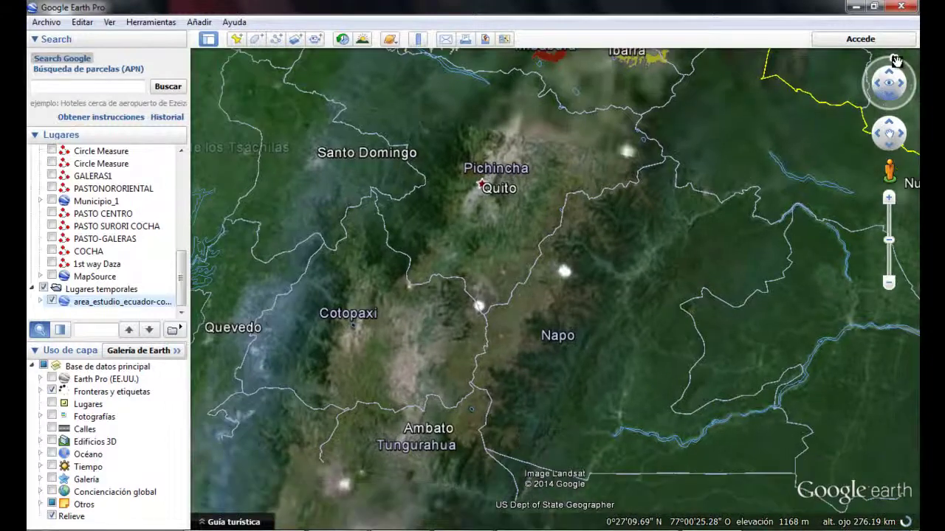
click(896, 61)
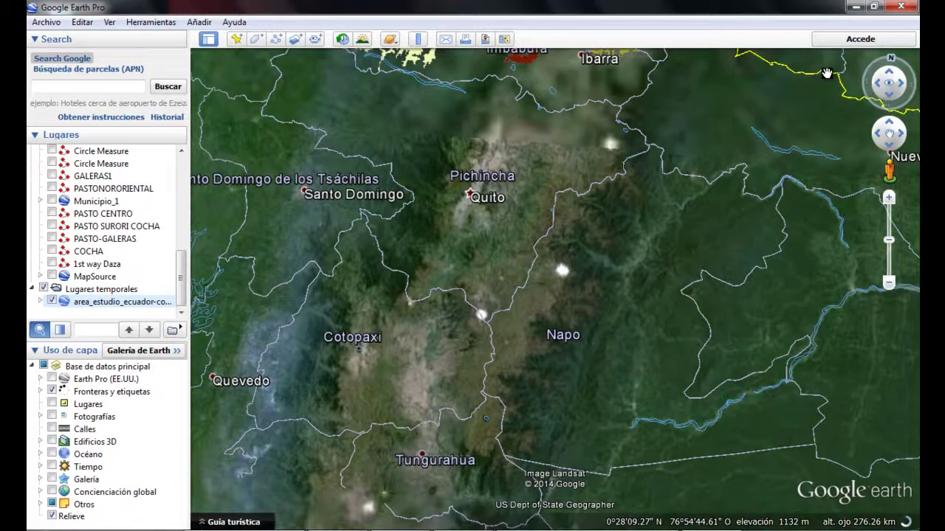
drag(727, 89, 664, 233)
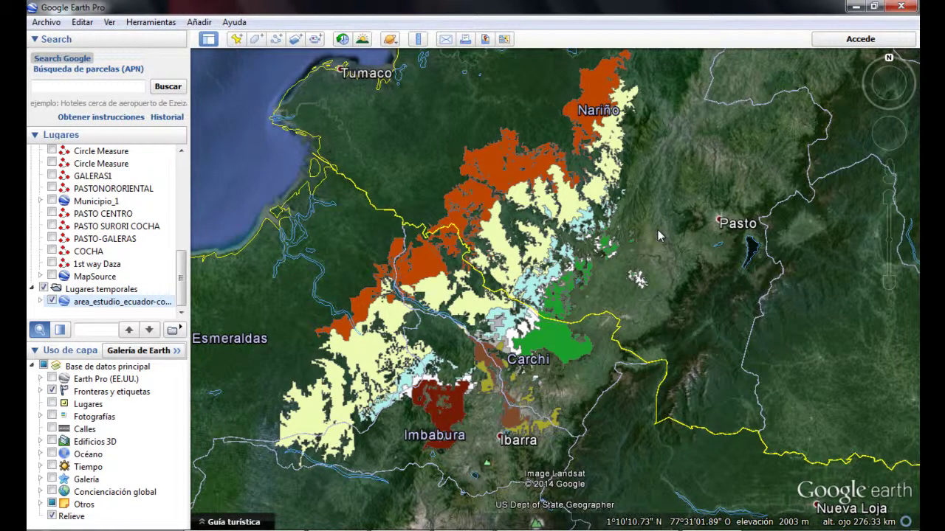
click(490, 164)
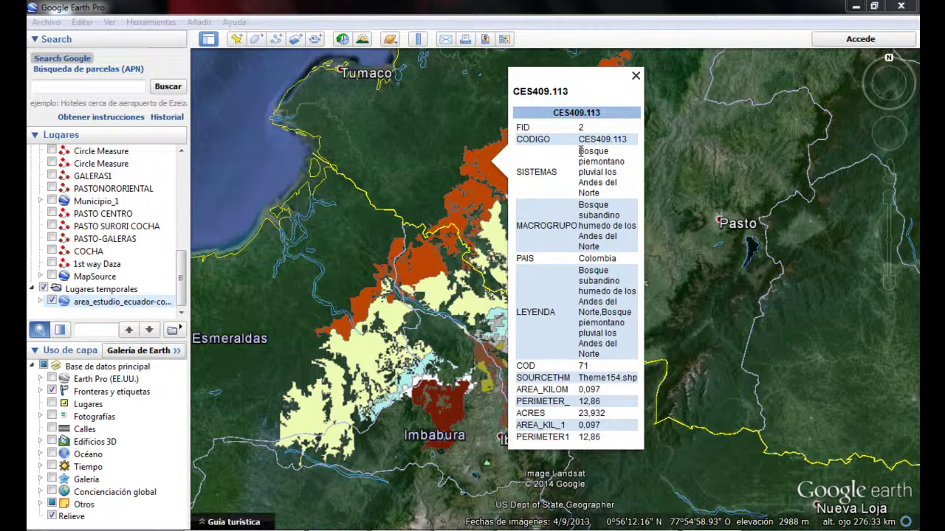
drag(580, 151, 604, 205)
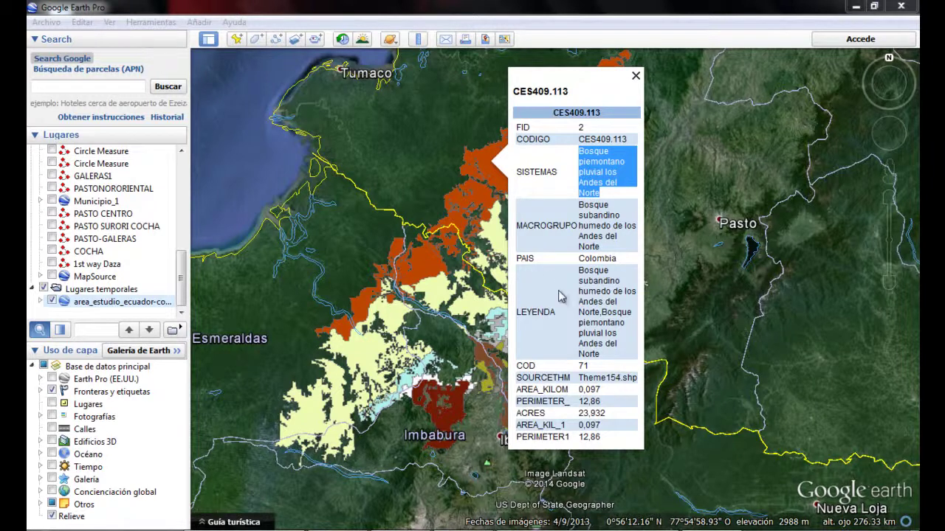
Highlight the COD value in the ecosystem's attribute table and close the attribute balloon.
mouse_move(591, 367)
mouse_down()
mouse_move(519, 366)
mouse_move(580, 367)
mouse_up()
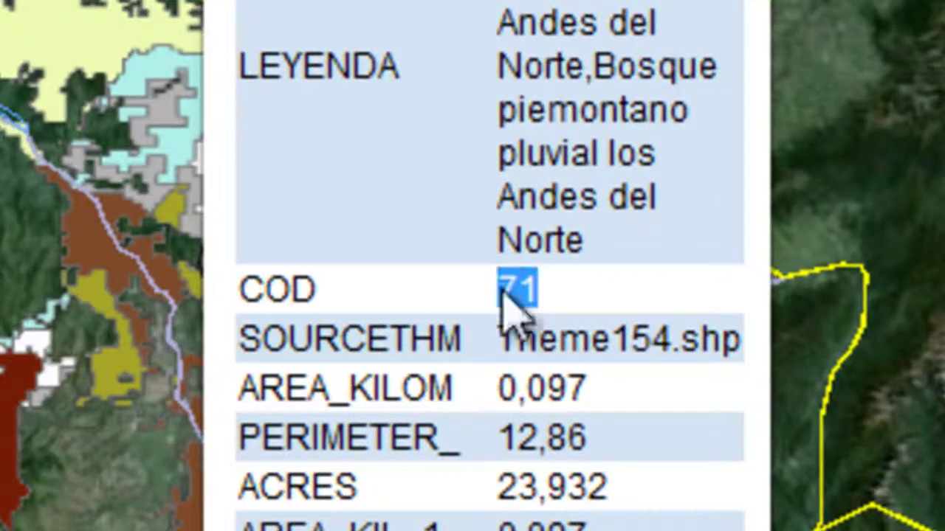
drag(249, 288, 616, 312)
click(546, 277)
drag(547, 277, 510, 274)
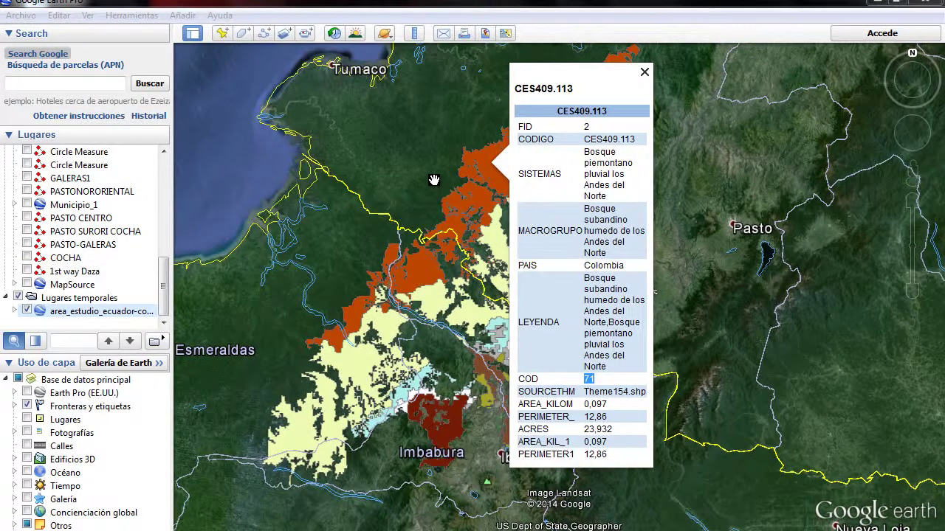
click(644, 72)
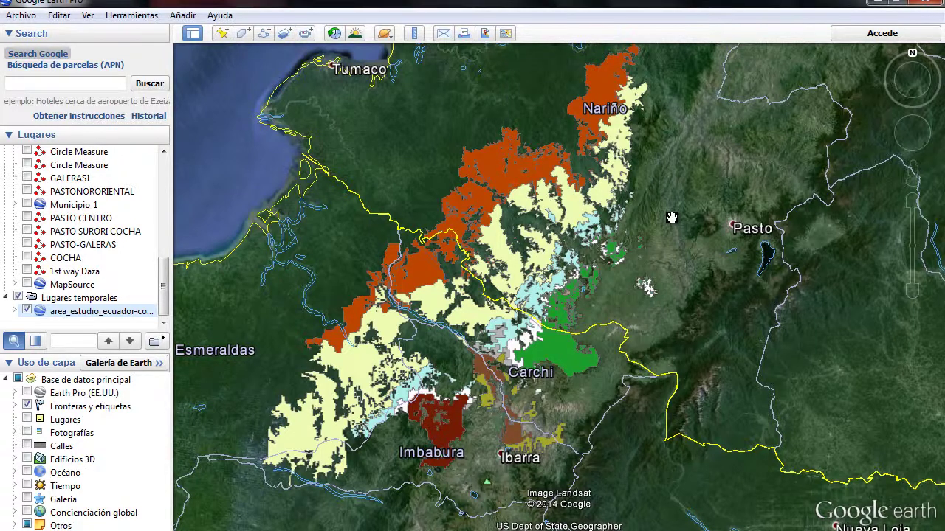
Leave Google Earth and open the workbook 3.SP por Ecosistemas.xlsx in Excel.
click(567, 350)
click(727, 178)
click(875, 4)
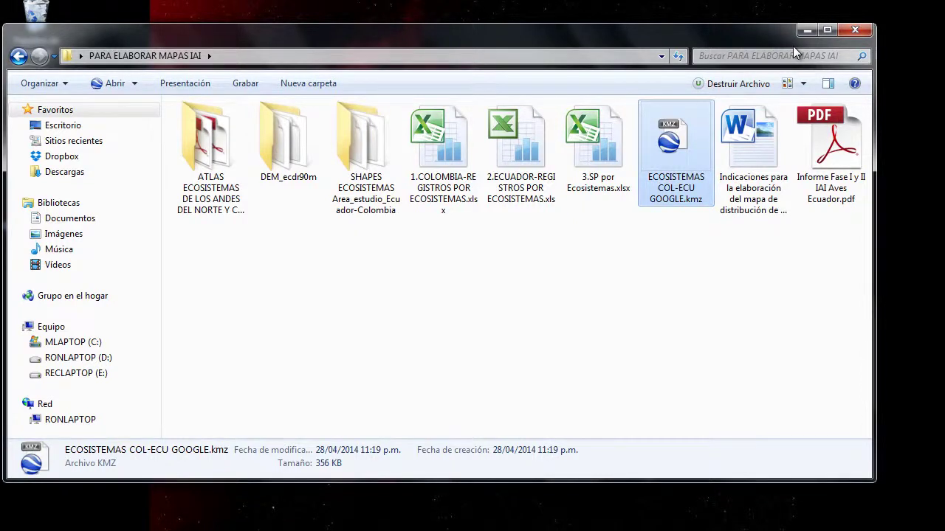
click(600, 148)
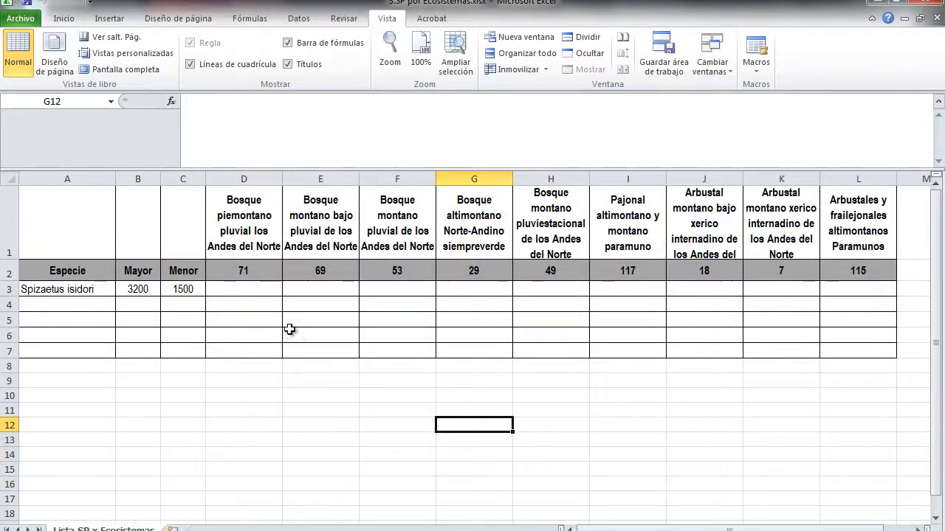
Review the Spizaetus isidori entry, its Mayor and Menor values, and the first ecosystem heading.
click(96, 289)
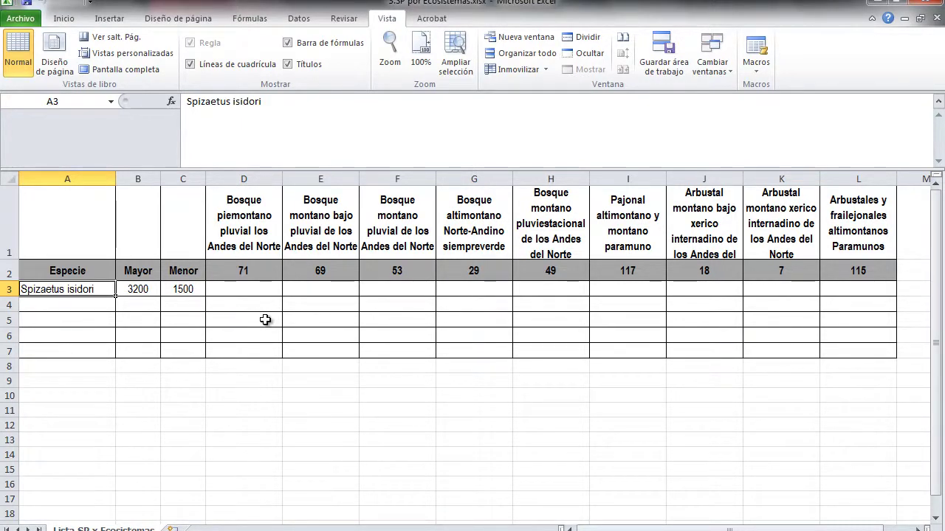
key(Right)
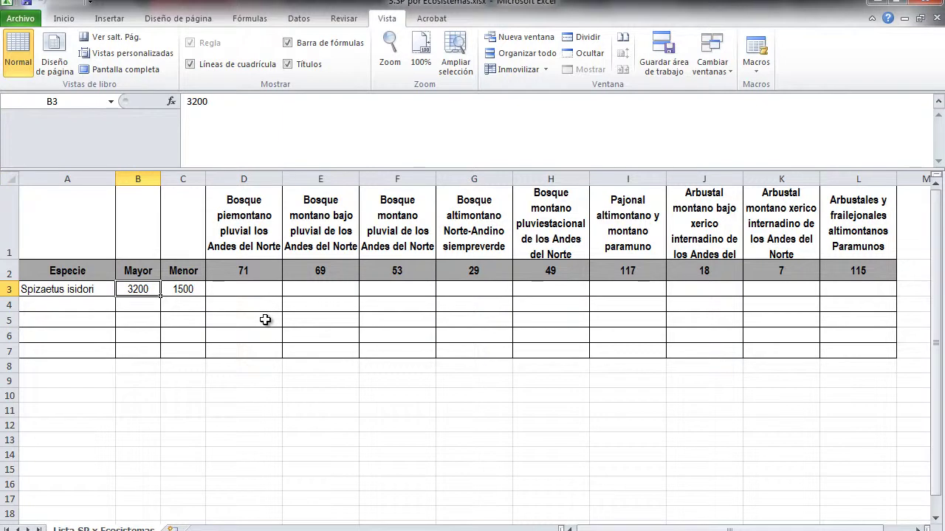
key(Right)
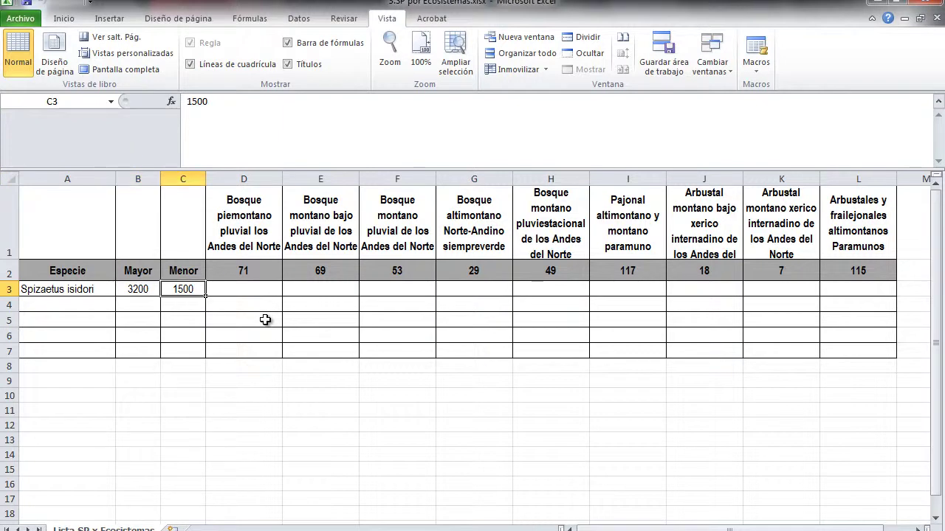
click(251, 243)
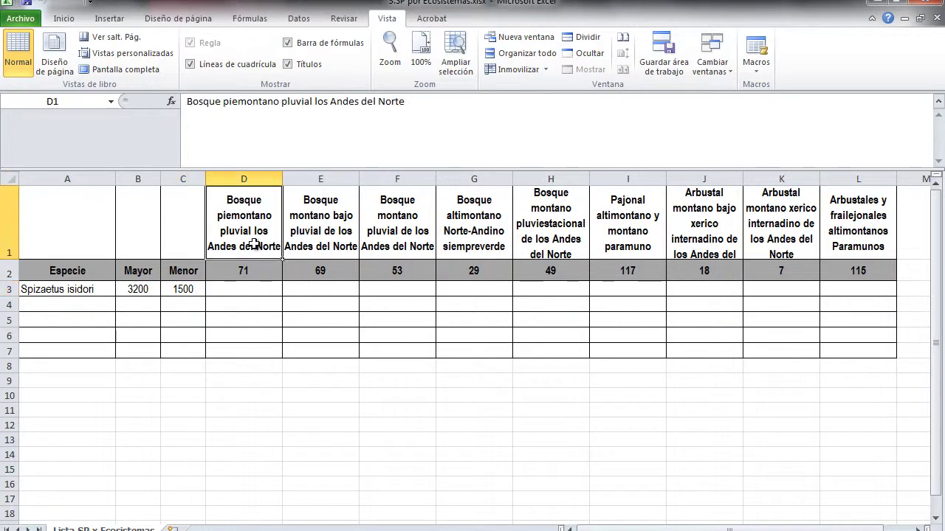
Review the ecosystem headings in row 1 from Bosque piemontano pluvial to Arbustales y frailejonales altimontanos Paramunos.
click(252, 288)
click(258, 234)
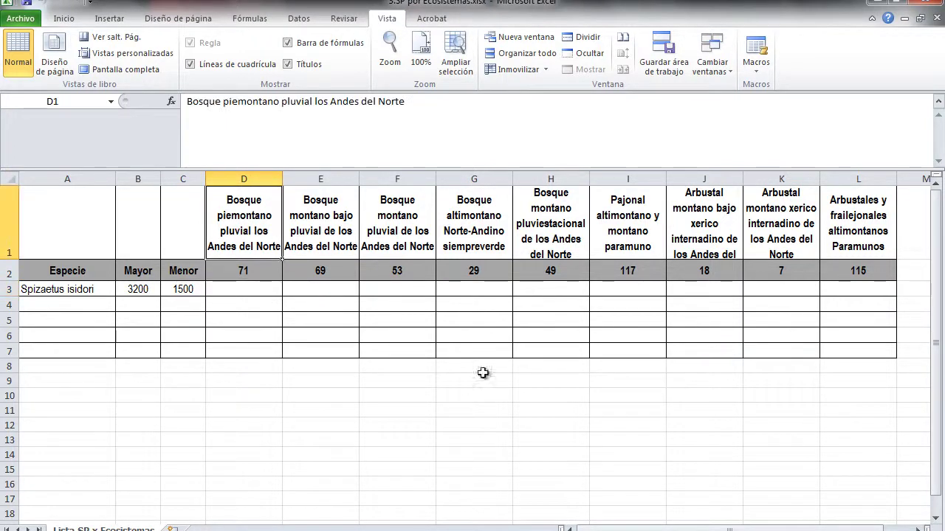
key(Right)
key(Right)
key(Right)
key(Right)
key(Right)
key(Right)
key(Right)
key(Right)
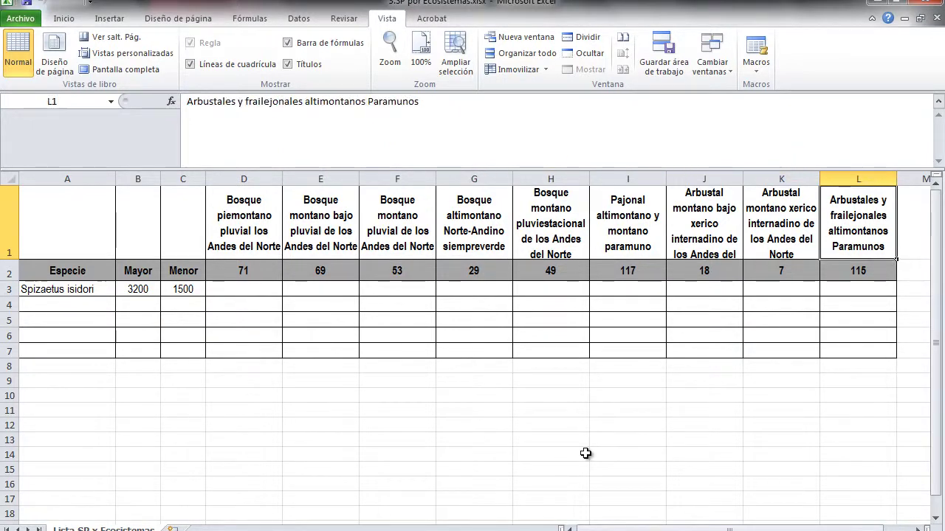
key(Left)
key(Left)
key(Left)
key(Left)
key(Left)
key(Left)
key(Left)
key(Left)
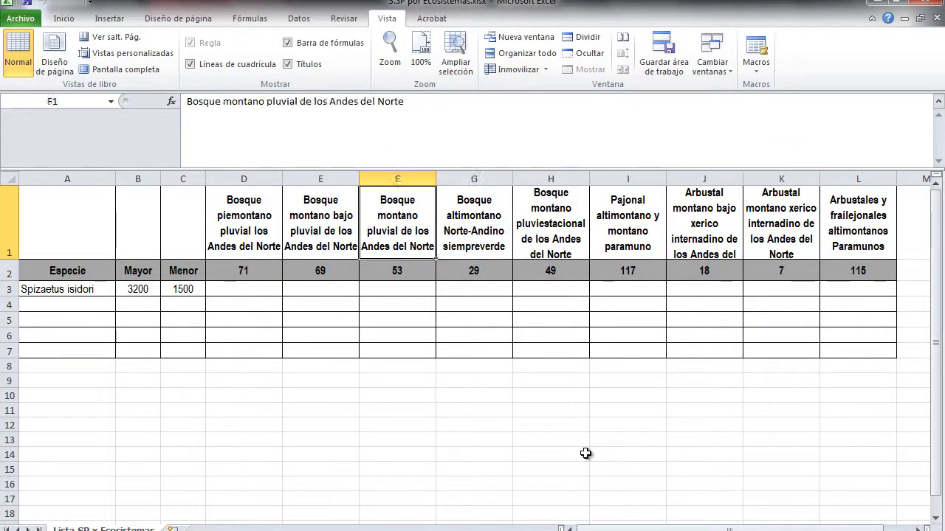
Go through the Spizaetus isidori row's cells beneath the ecosystem columns.
key(Down)
key(Down)
key(Right)
key(Right)
key(Right)
key(Right)
key(Right)
key(Right)
key(Right)
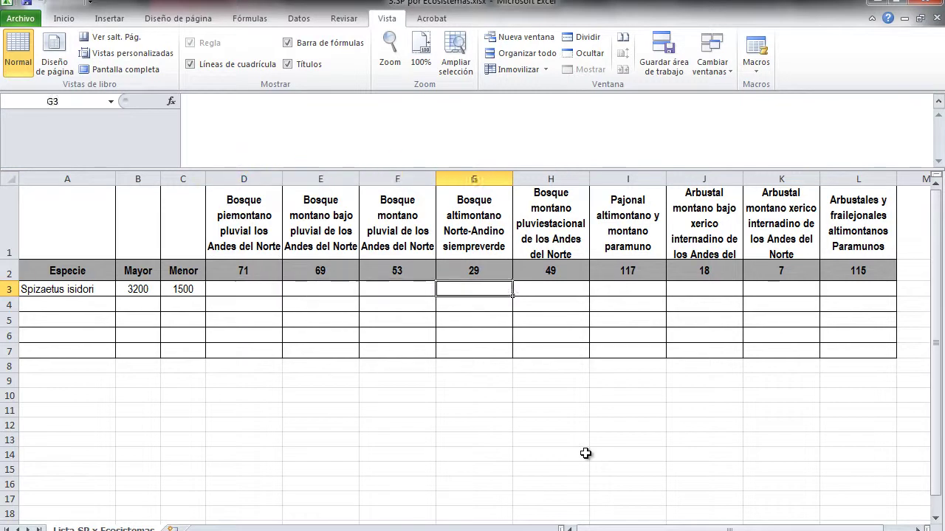
Review the ecosystem codes in row 2 and highlight them all, from D2 to L2.
key(Up)
key(Left)
key(Left)
key(Left)
key(Left)
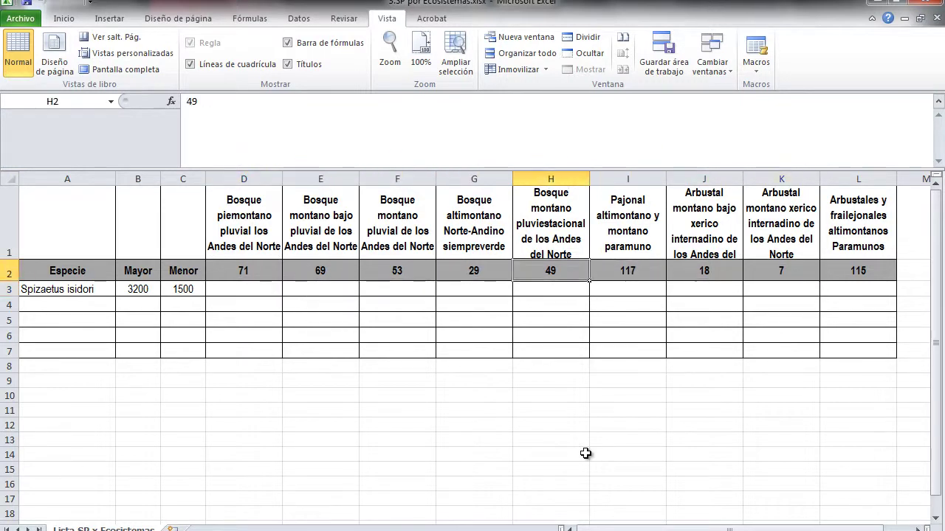
drag(255, 272, 831, 273)
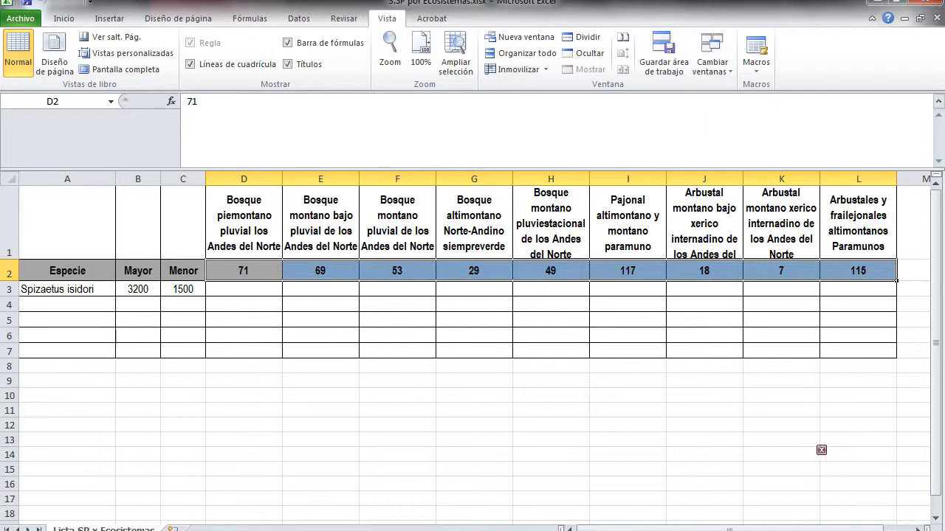
Open 1.COLOMBIA-REGISTROS POR ECOSISTEMAS.xlsx from the PARA ELABORAR MAPAS IAI folder and select the Butorides striata entry.
mouse_move(593, 530)
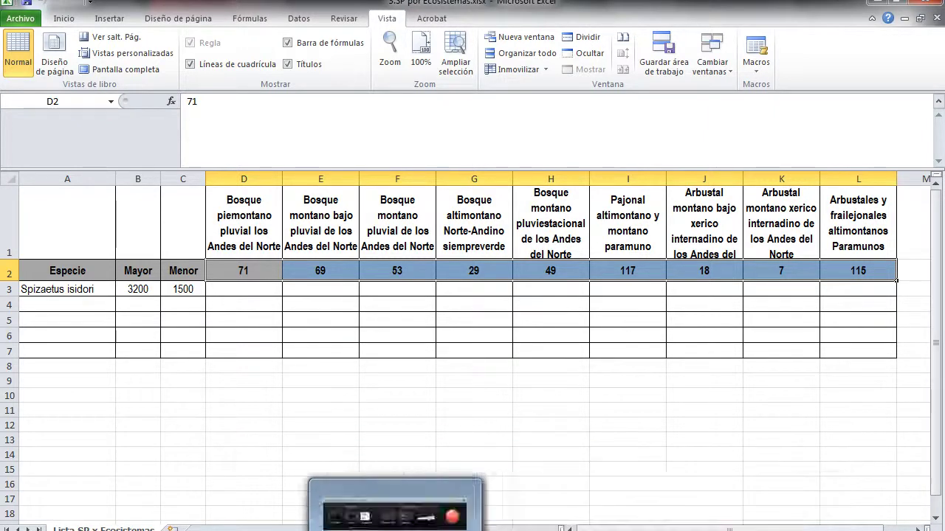
click(152, 480)
click(487, 336)
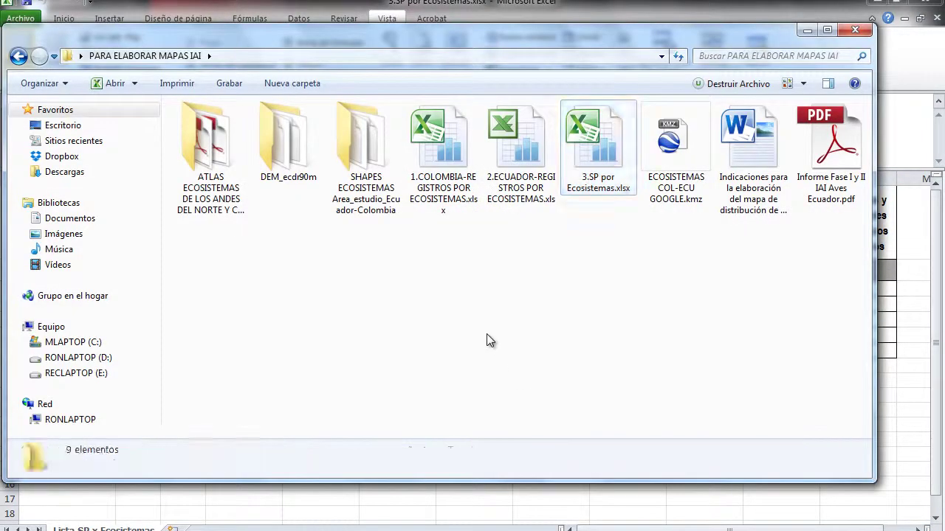
double_click(452, 148)
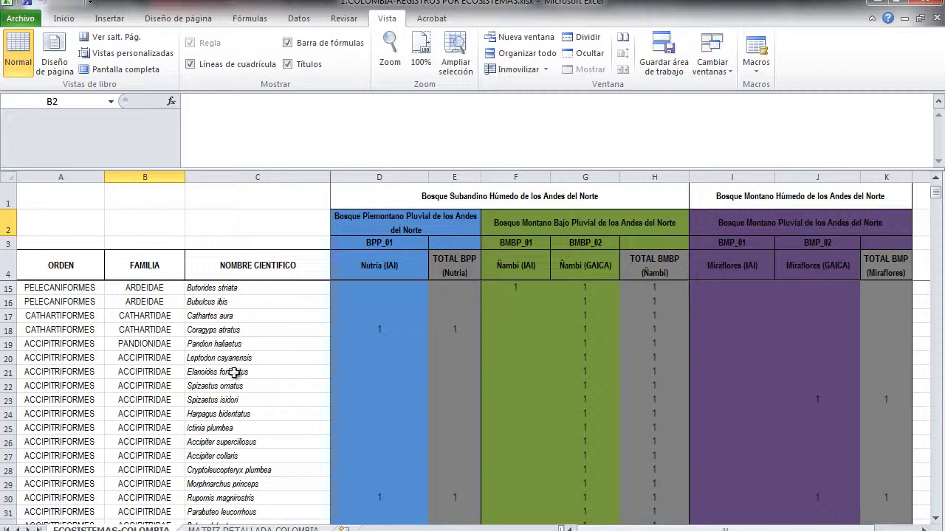
mouse_move(259, 288)
mouse_down()
mouse_move(262, 344)
mouse_move(268, 288)
mouse_up()
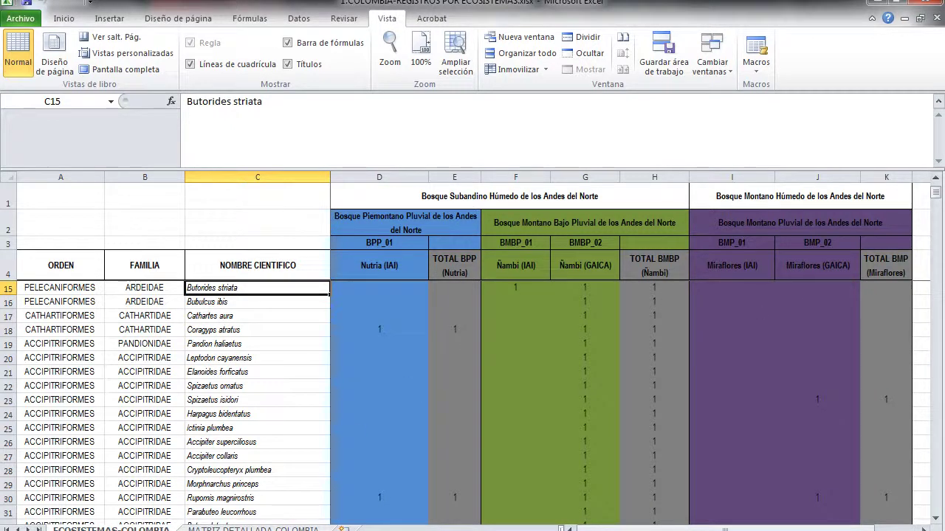
Show the MATRIZ DETALLADA COLOMBIA sheet and remove its filter so that all records are listed.
key(ctrl+Page_Down)
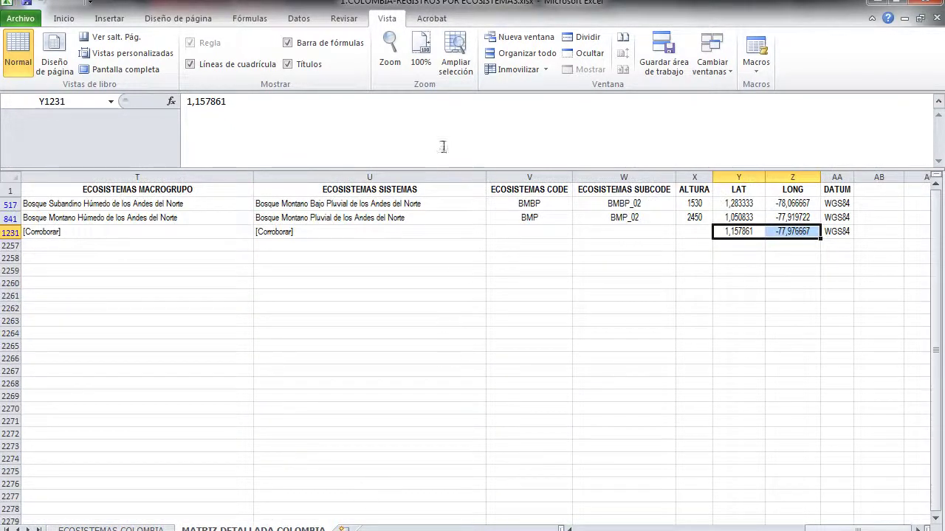
click(62, 20)
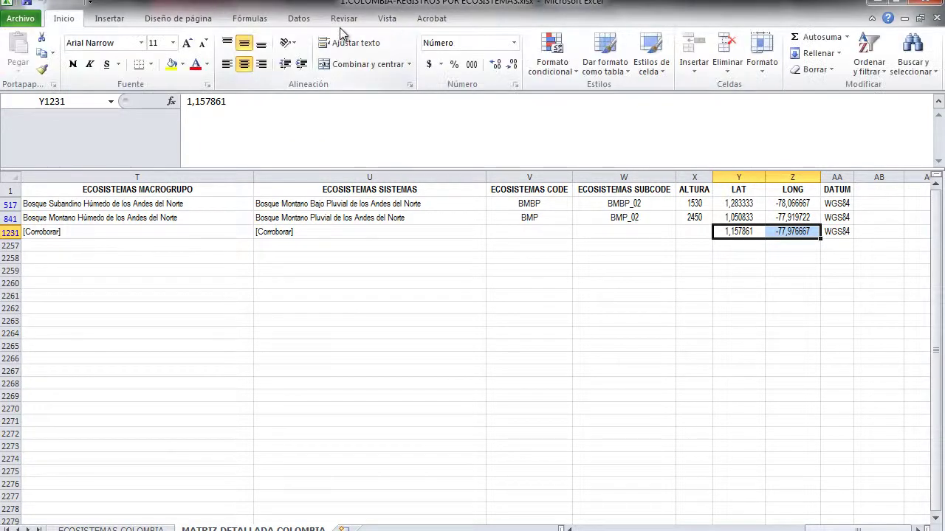
click(299, 25)
click(391, 62)
click(432, 230)
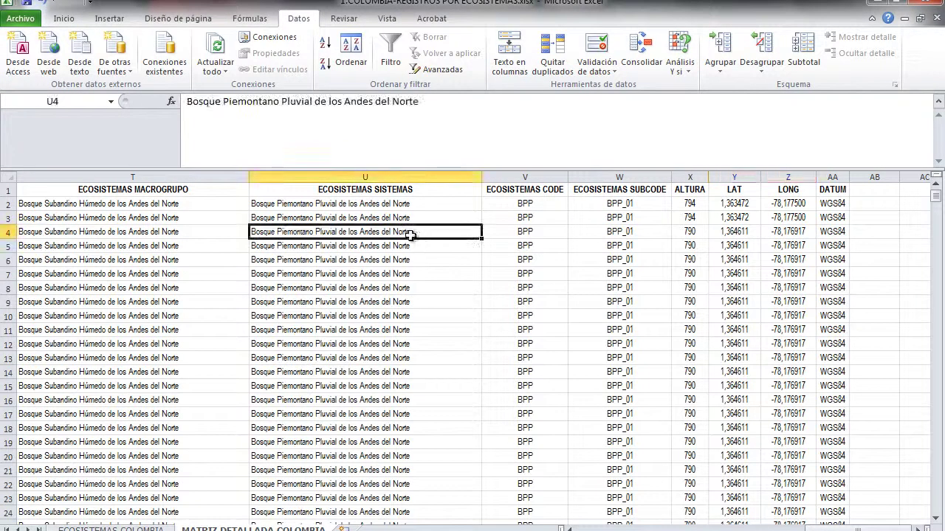
Examine the scientific names, abundance values and individual observation records in the detailed matrix.
key(Home)
drag(489, 204, 512, 382)
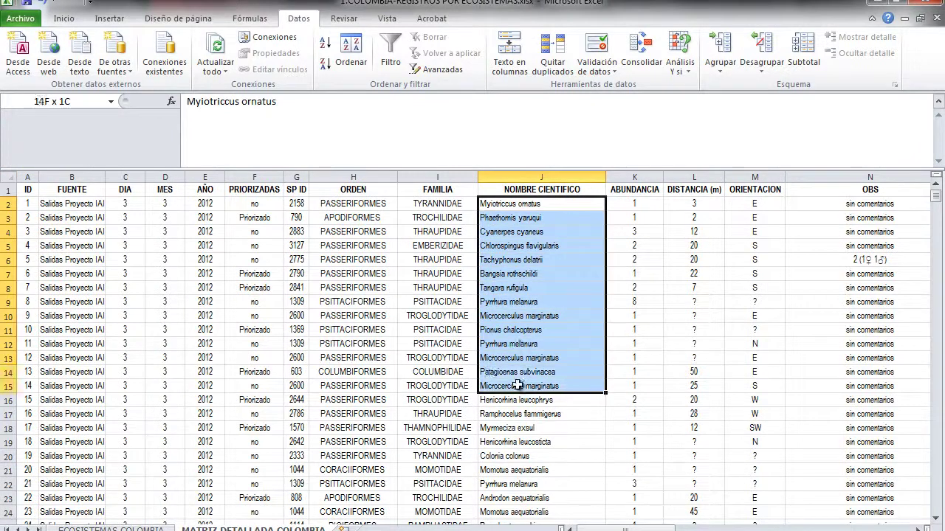
click(627, 220)
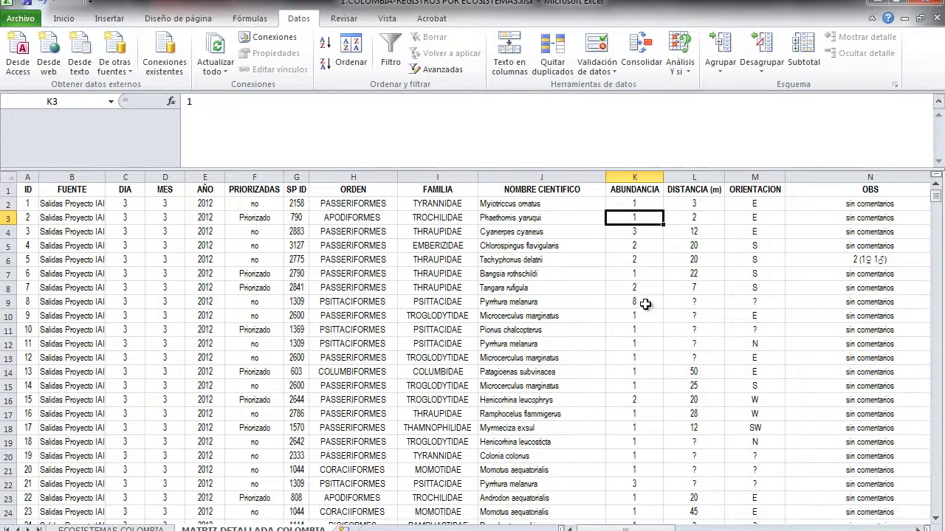
click(528, 291)
scroll(119, 306, down, 12)
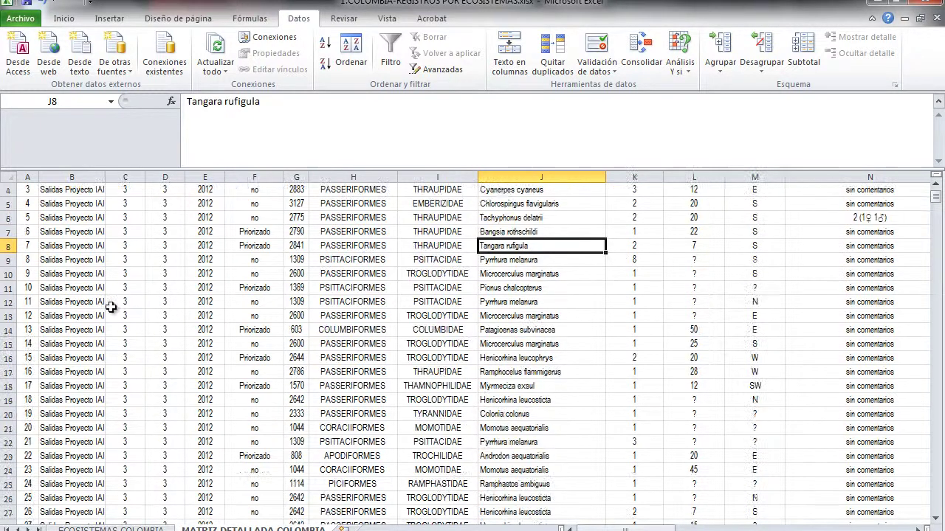
scroll(119, 308, down, 3)
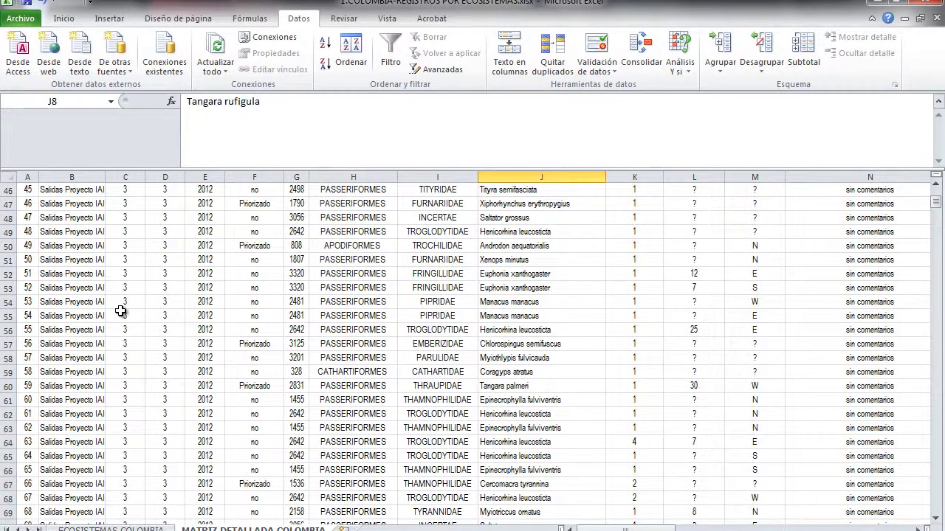
scroll(595, 440, up, 7)
Examine the ecosystem, altitude and coordinate columns of the detailed matrix from its first records.
drag(571, 528, 871, 526)
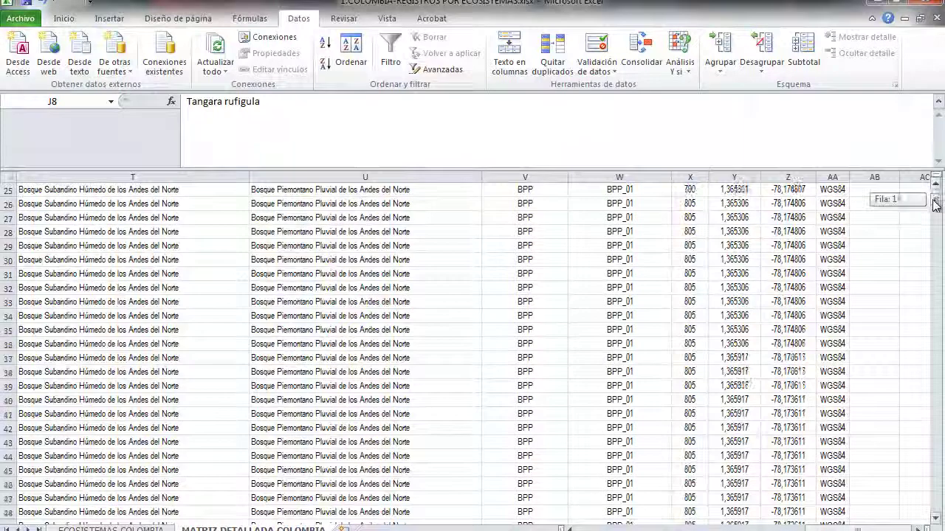
drag(936, 199, 935, 190)
click(316, 249)
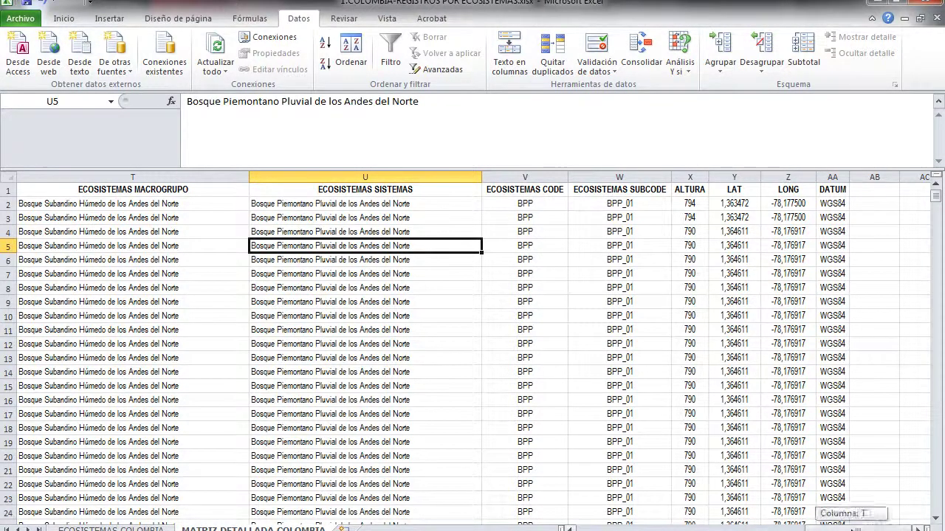
Return to the ECOSISTEMAS-COLOMBIA sheet and select the Spizaetus isidori row.
key(ctrl+Page_Up)
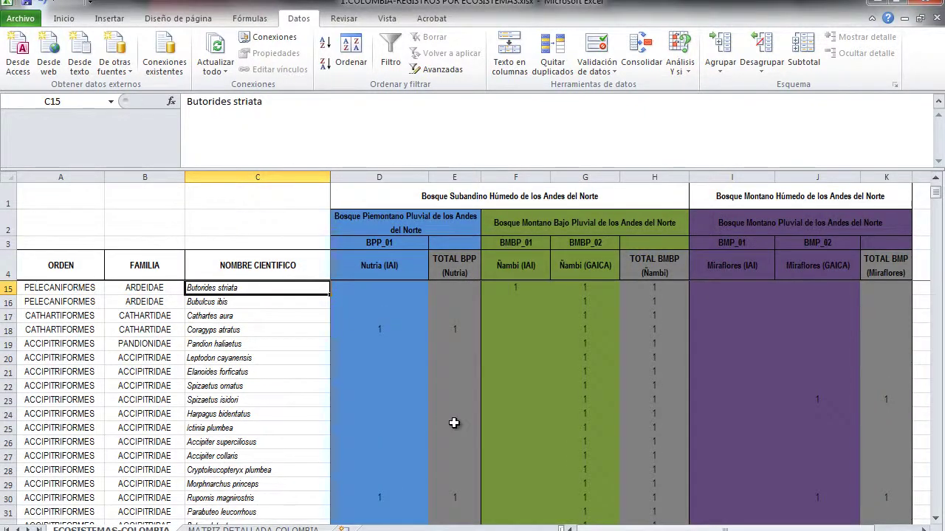
click(240, 400)
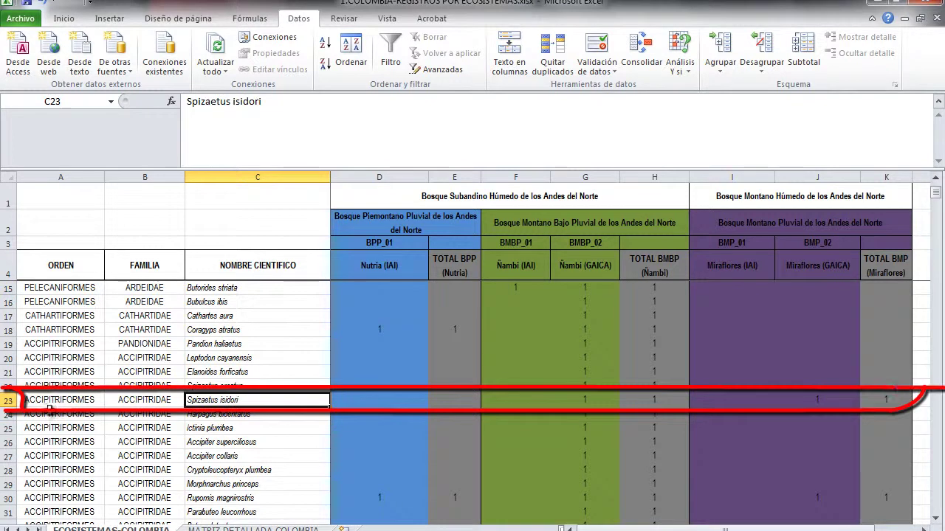
click(7, 400)
Check the Spizaetus isidori records across the Piemontano, Montano Bajo and Montano Pluvial ecosystem columns.
click(400, 402)
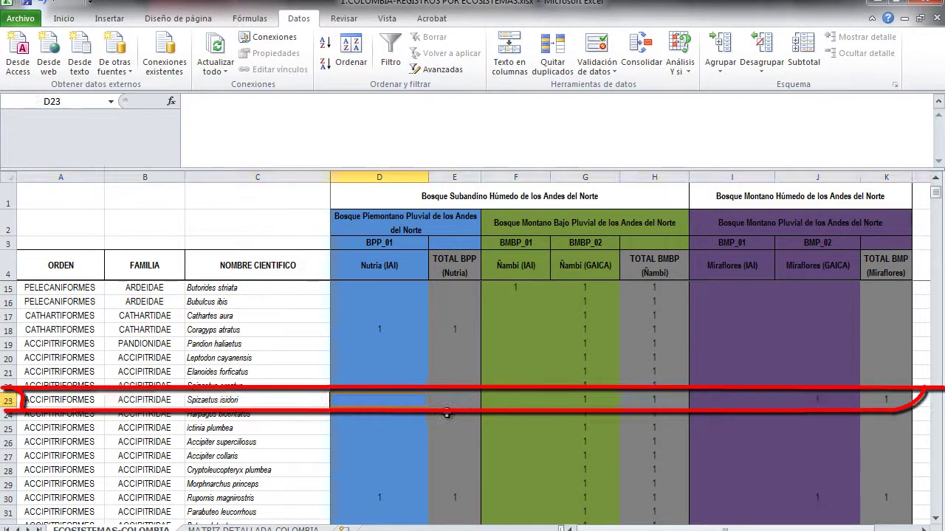
key(Right)
key(Right)
key(Right)
key(Right)
key(Left)
key(Left)
key(Right)
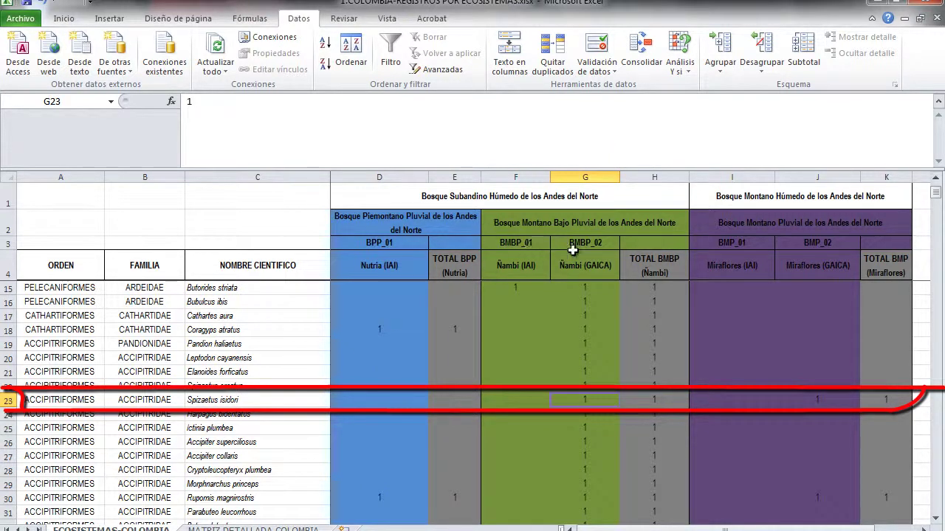
click(812, 399)
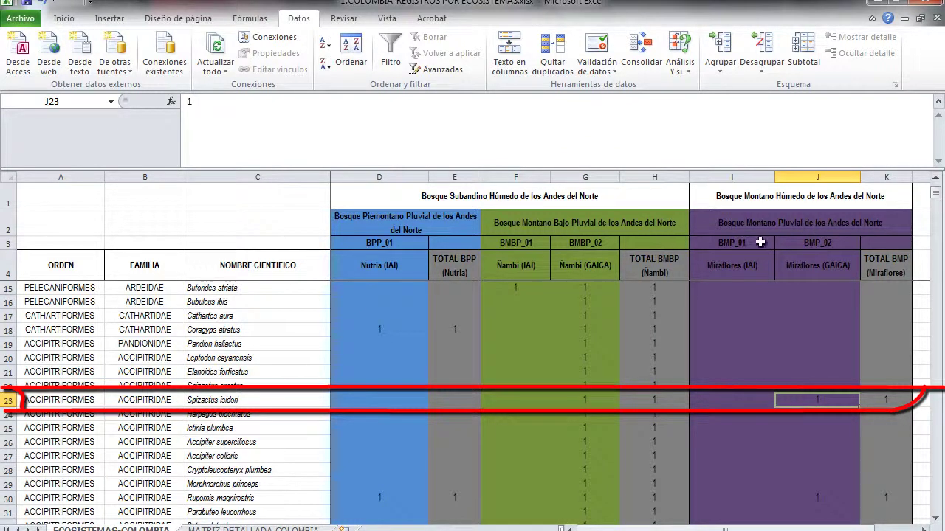
click(591, 399)
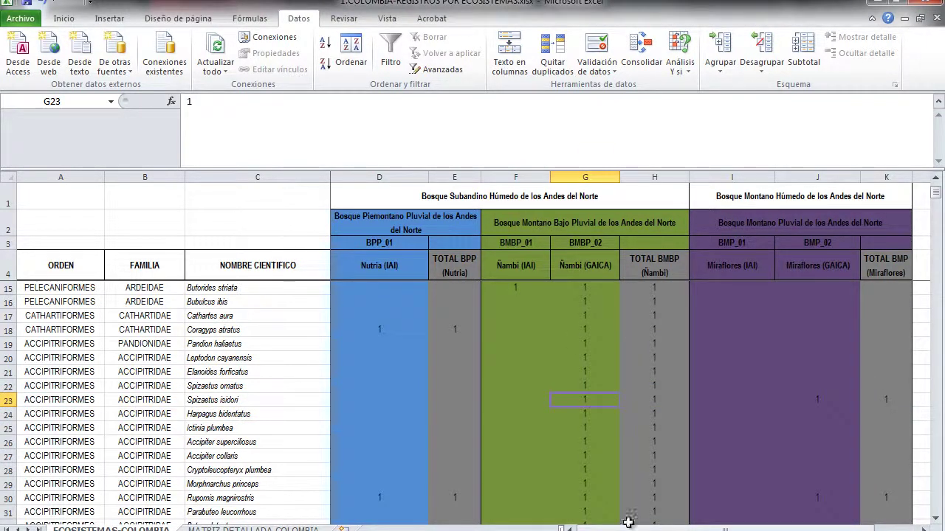
Compare the Colombia and Ecuador record workbooks with 3.SP por Ecosistemas.xlsx, ending on the species-by-ecosystem list.
mouse_move(592, 528)
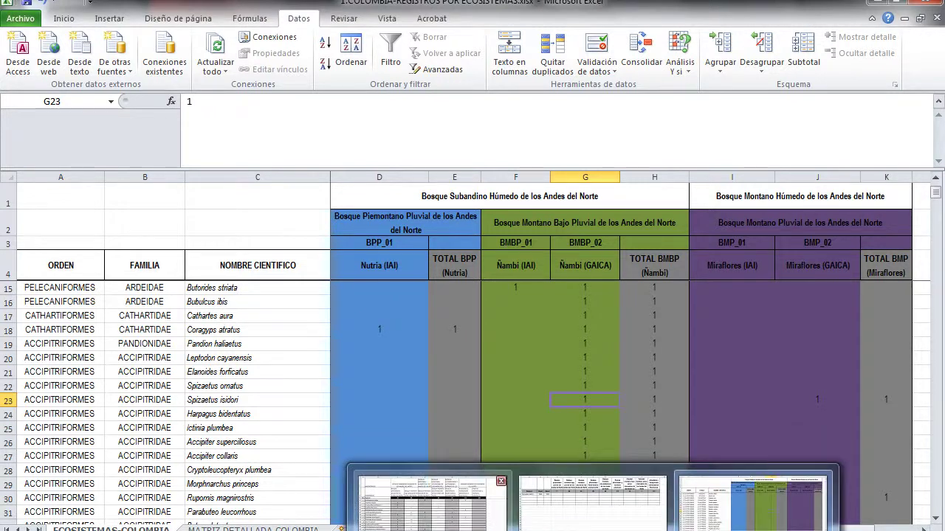
click(592, 502)
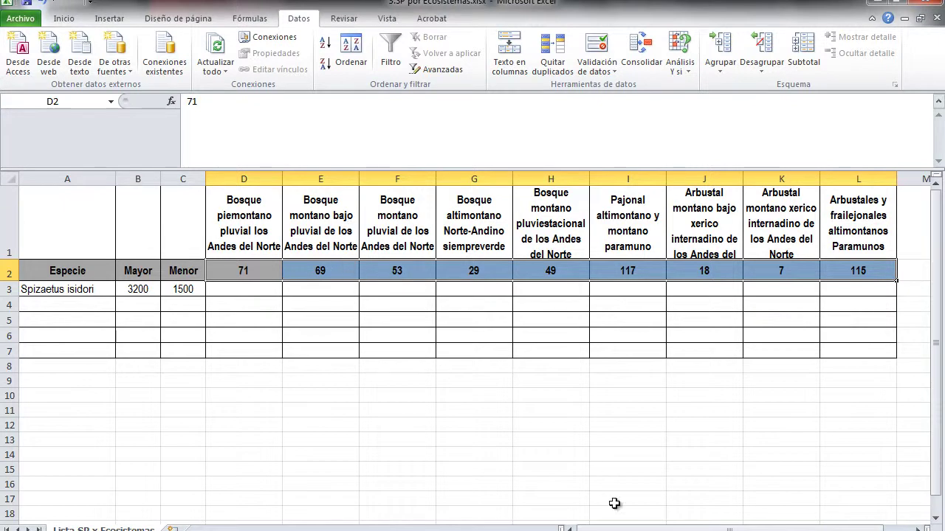
key(ctrl+Tab)
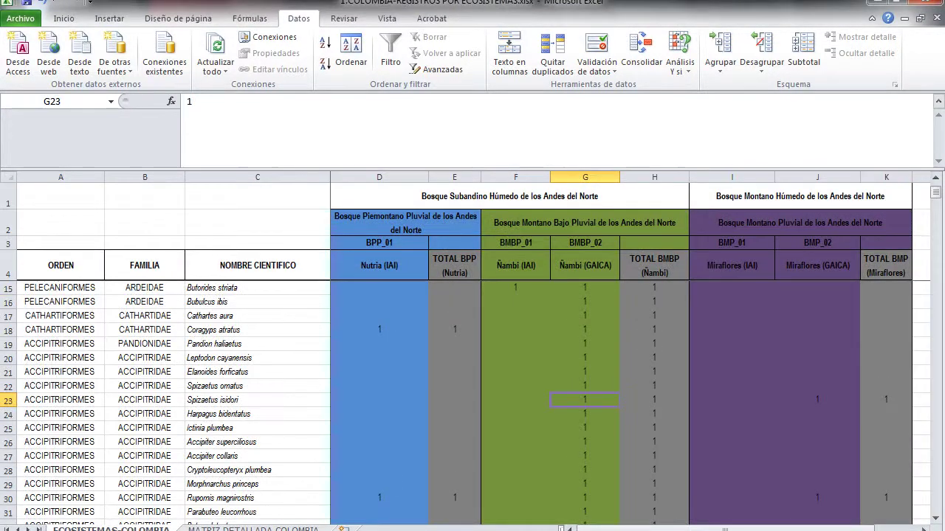
click(890, 2)
key(Right)
key(Return)
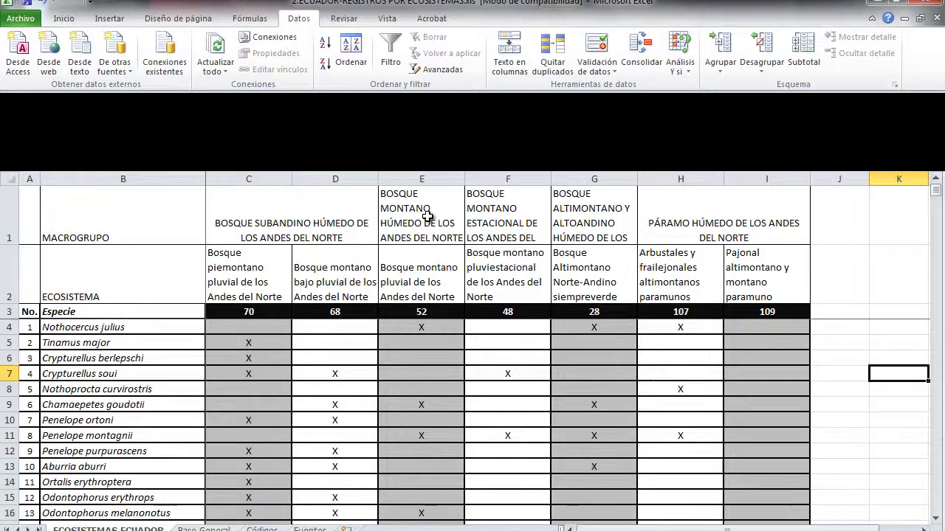
key(ctrl+Tab)
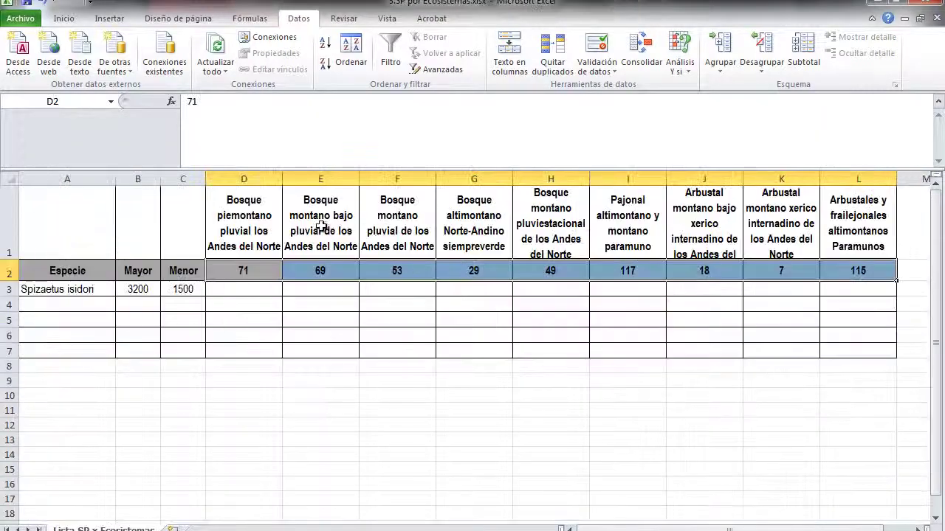
Locate the heading Bosque montano bajo pluvial de los Andes del Norte and select the Spizaetus isidori cell beneath it.
click(408, 249)
click(324, 245)
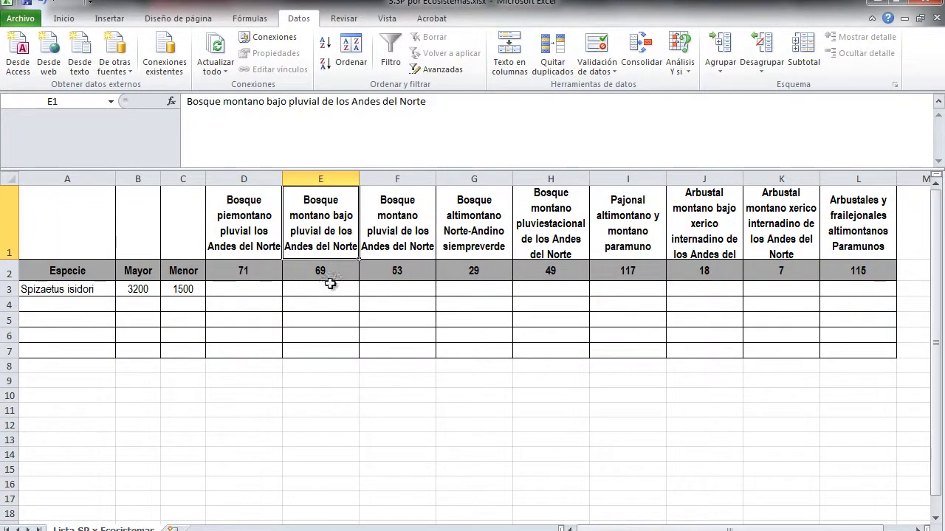
click(329, 289)
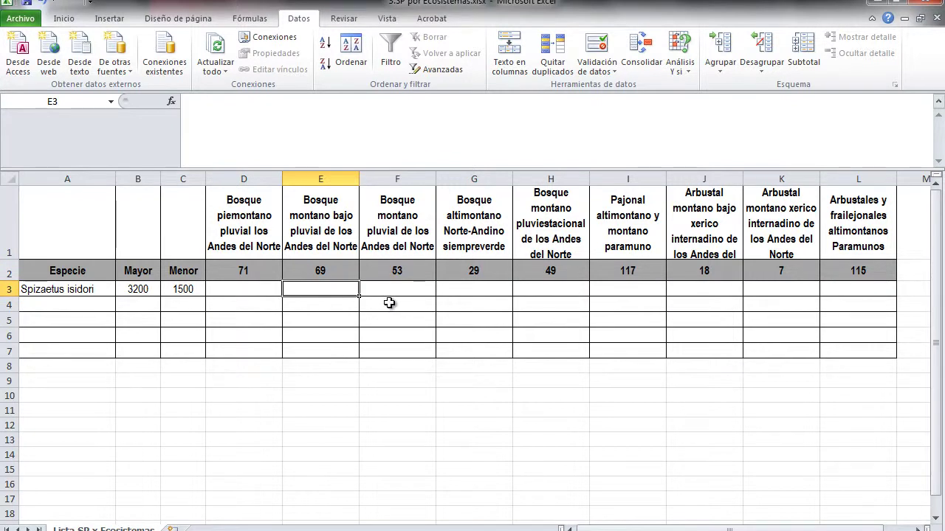
text(69)
key(Return)
key(Up)
text(1)
key(Return)
key(Up)
Mark Spizaetus isidori with an X under ecosystem 69 and centre the contents of the presence cells D3:L7.
text(X)
key(Return)
drag(241, 290, 831, 354)
click(65, 18)
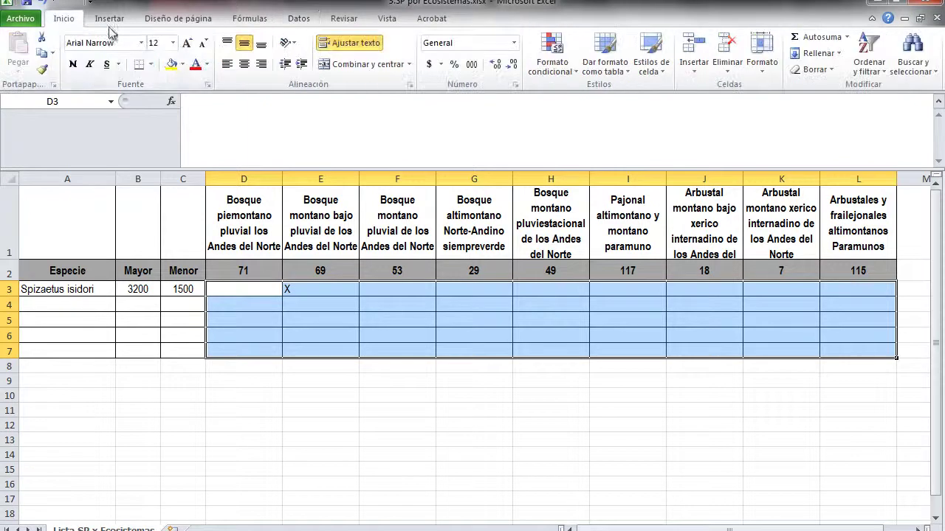
click(244, 64)
click(344, 332)
click(388, 305)
click(326, 293)
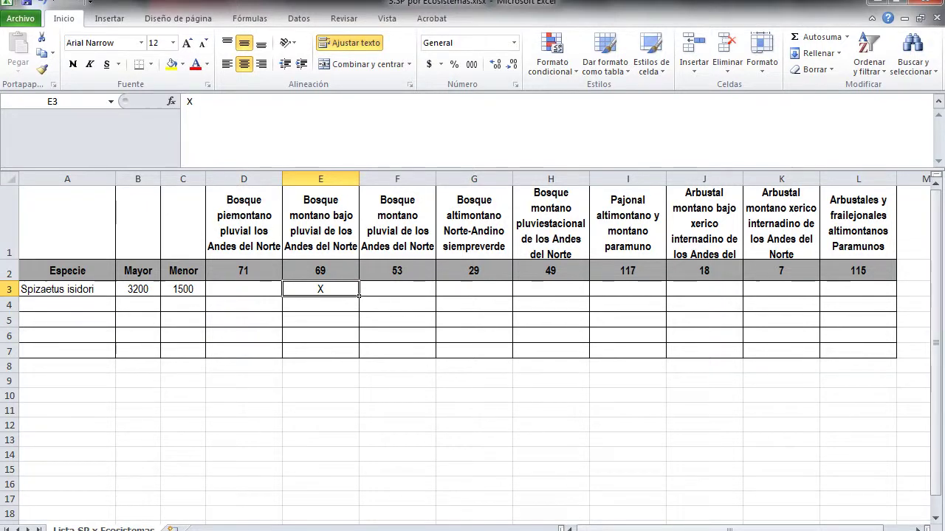
Check Spizaetus isidori's Bosque Montano Pluvial record in the Colombia workbook and mark the species with an X under ecosystem 53.
click(760, 502)
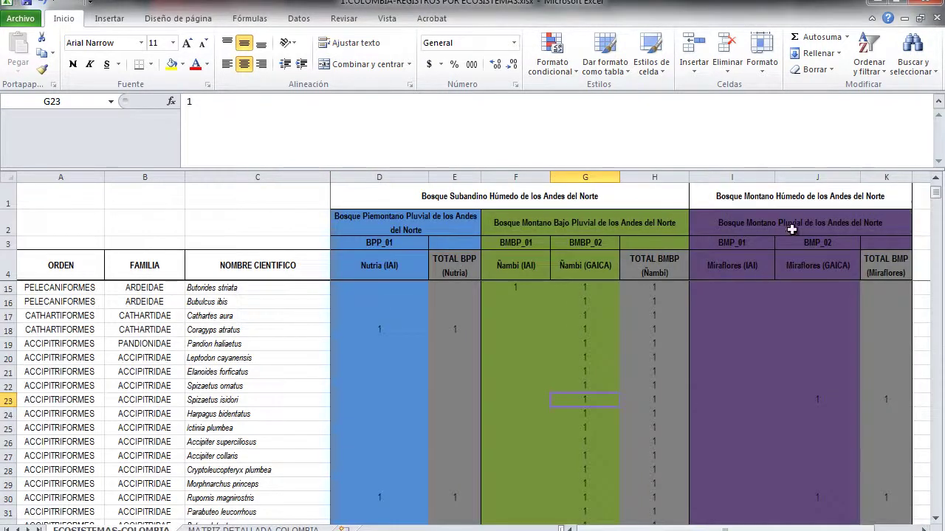
click(536, 528)
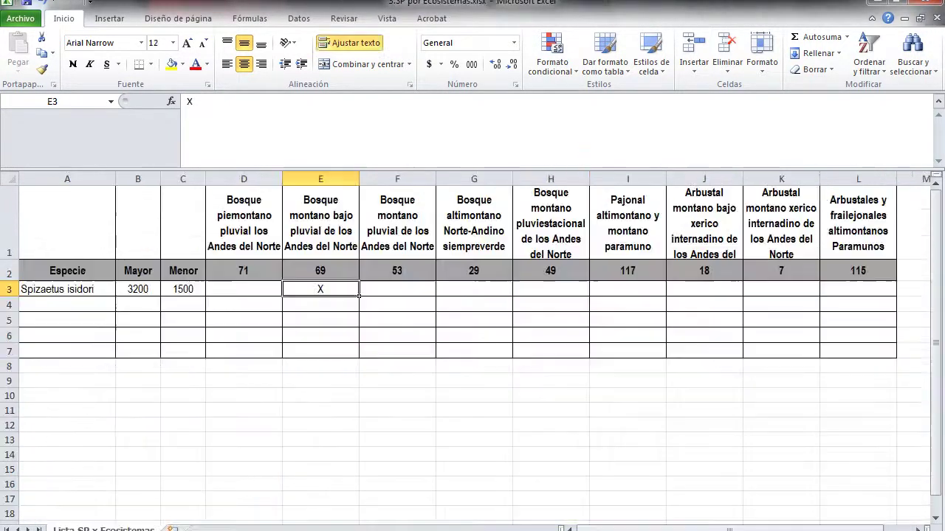
click(399, 224)
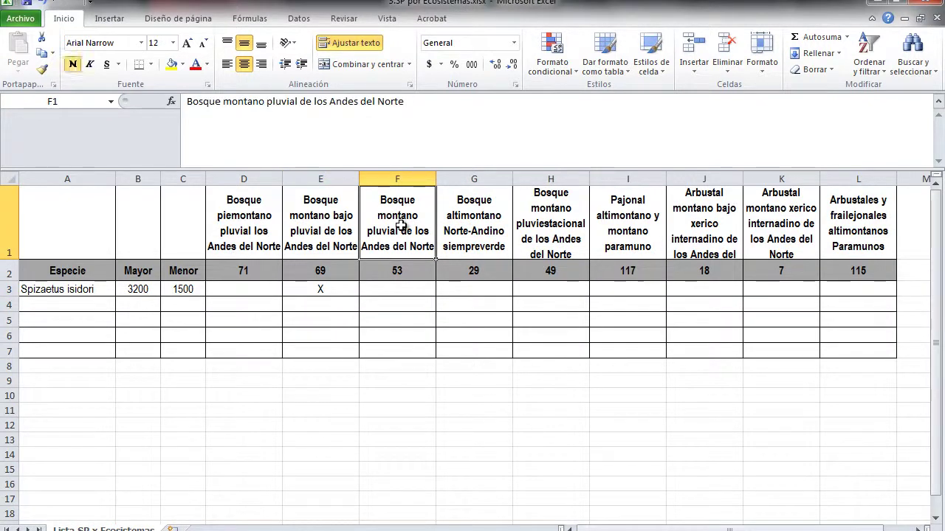
click(391, 289)
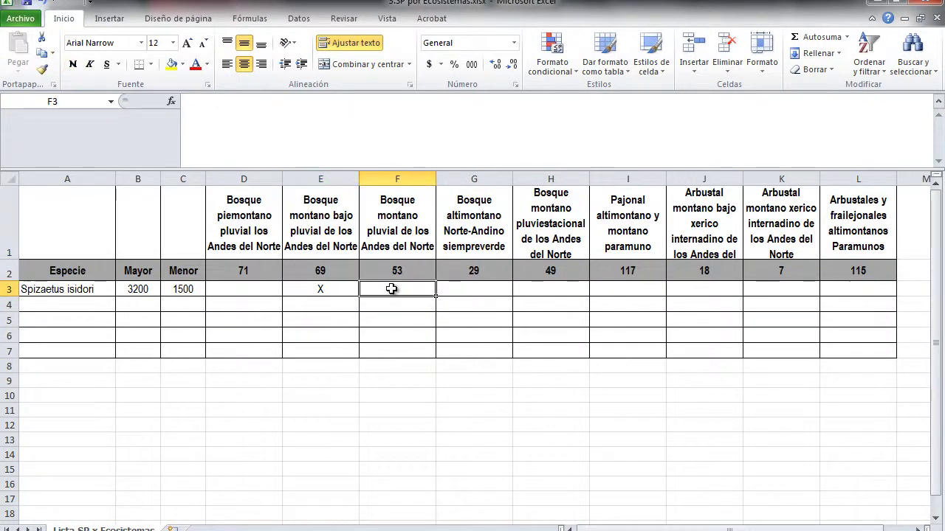
text(X)
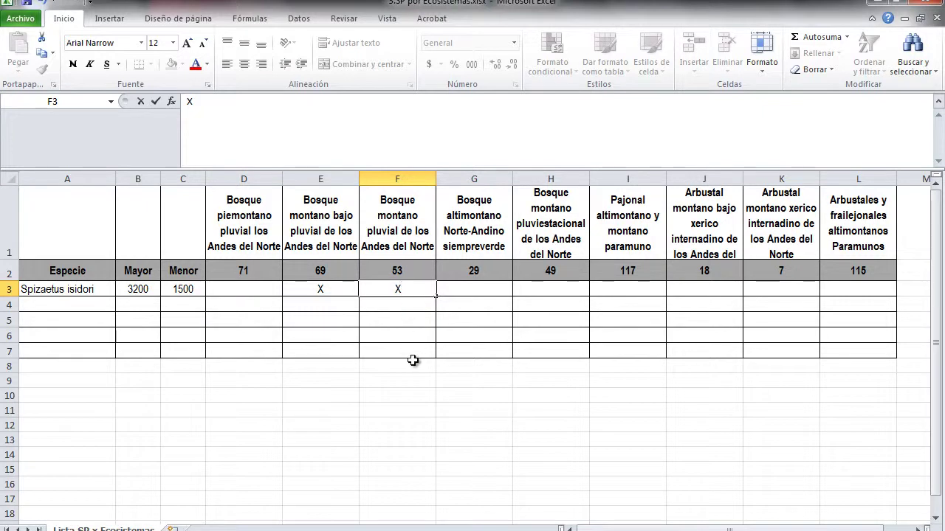
click(410, 336)
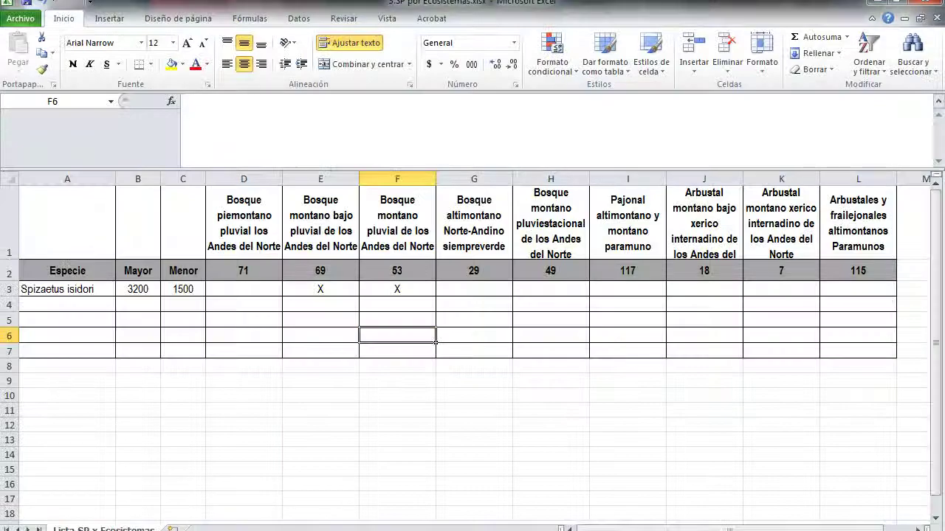
Filter the NOMBRE CIENTIFICO column of the Colombia workbook's MATRIZ DETALLADA COLOMBIA sheet to the Spizaetus isidori records.
key(ctrl+Tab)
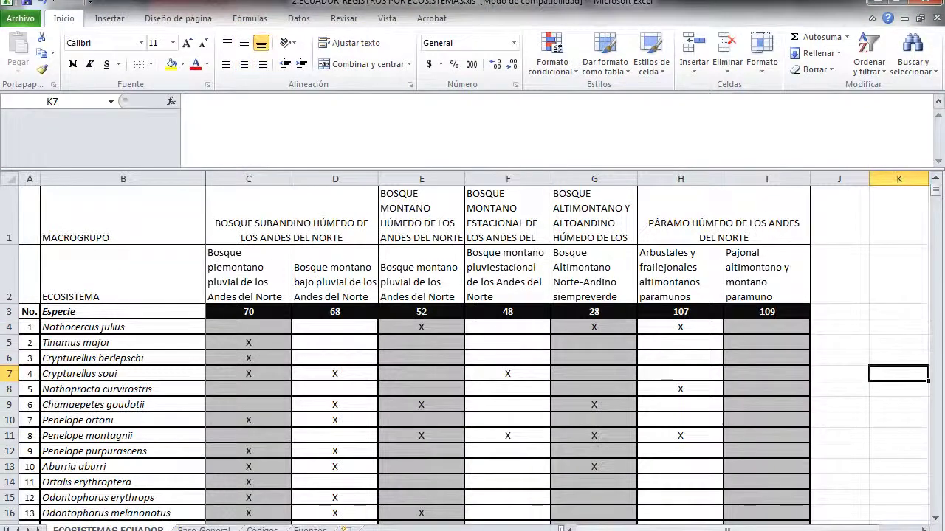
key(ctrl+Tab)
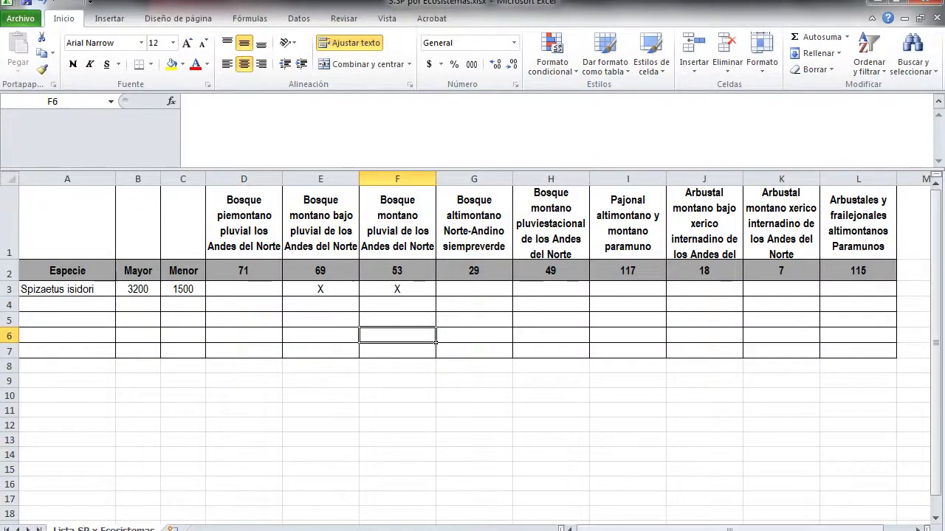
key(ctrl+Tab)
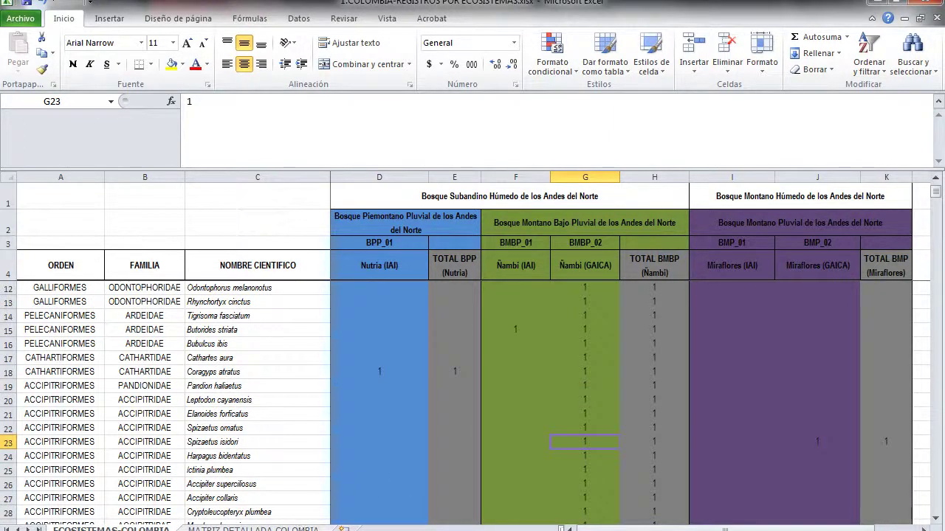
key(ctrl+Page_Down)
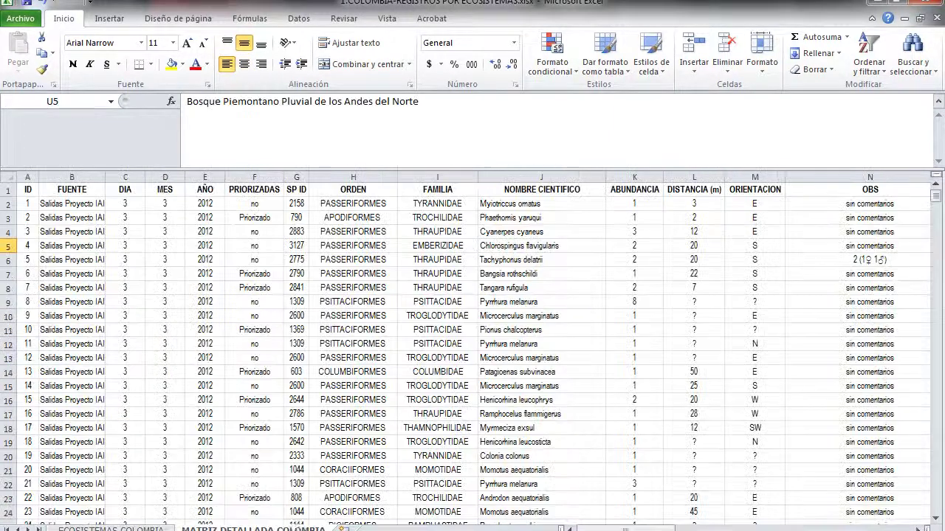
click(544, 177)
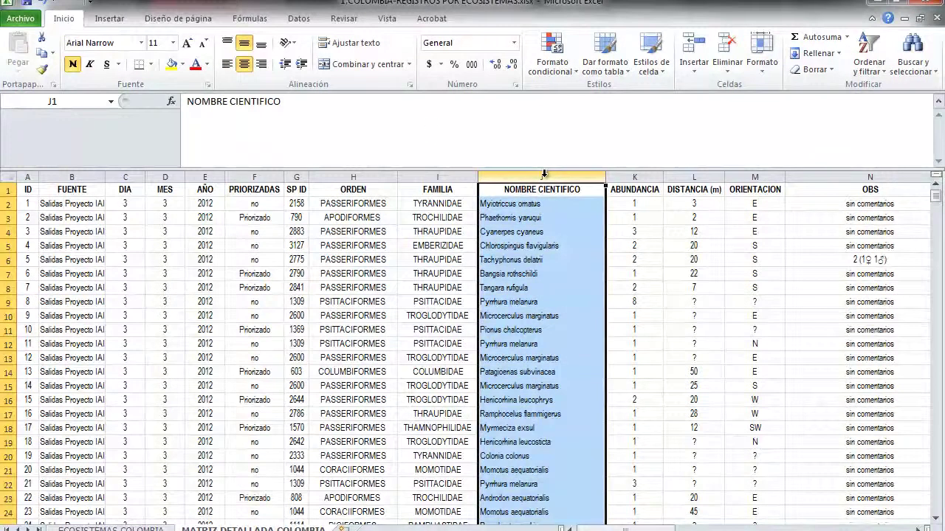
click(299, 17)
click(391, 51)
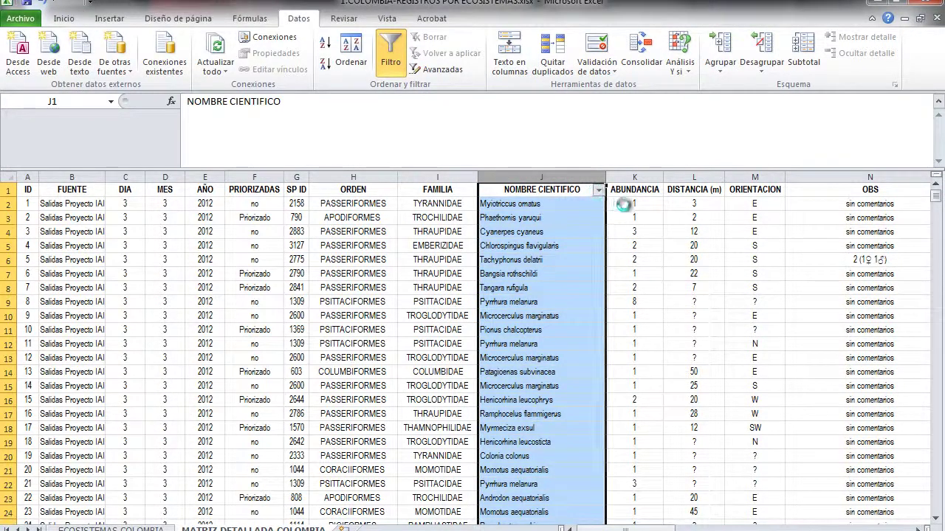
click(598, 190)
click(546, 310)
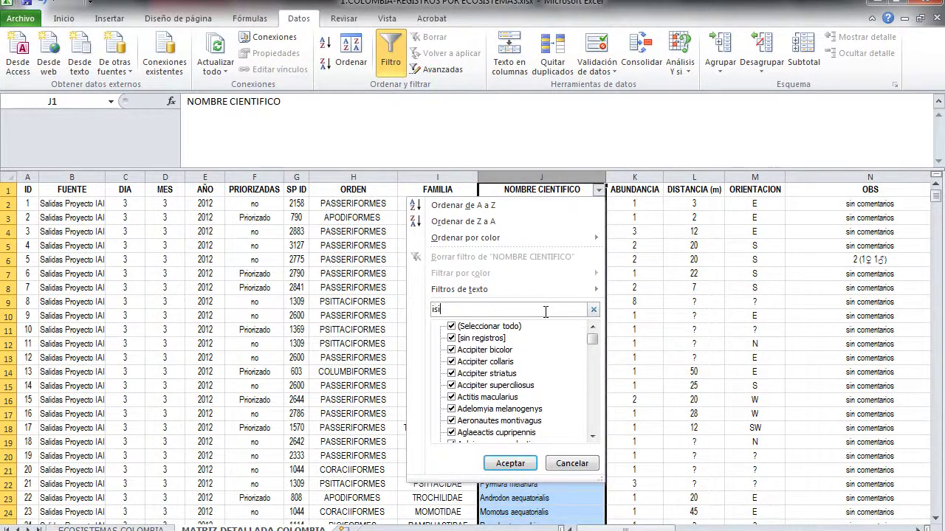
key(Return)
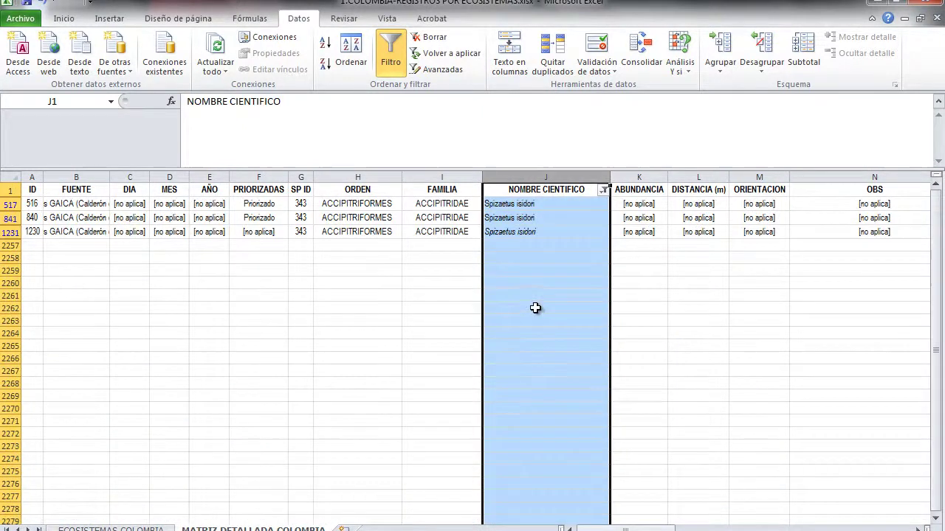
Review the filtered Spizaetus isidori records, reading their source and the fields across to locality, ecosystem and coordinates.
drag(497, 206, 495, 231)
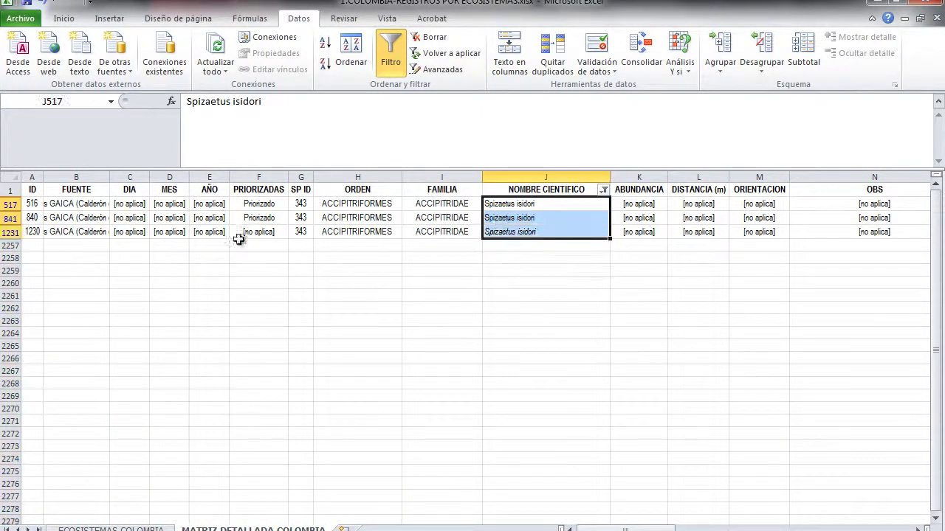
click(103, 208)
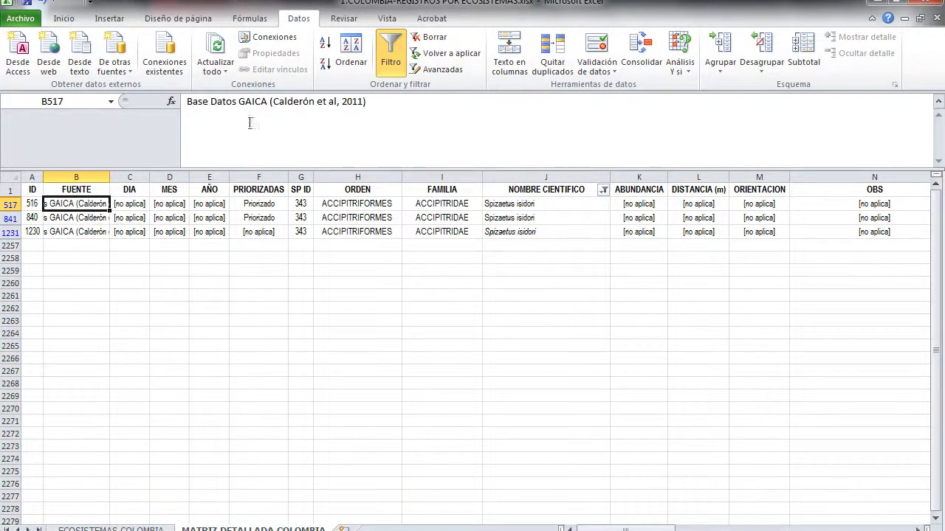
click(590, 207)
key(Right)
key(Right)
key(Right)
key(Right)
key(Right)
key(Right)
key(Right)
key(Right)
key(Right)
key(Right)
key(Right)
key(Right)
key(Right)
key(Right)
key(Right)
key(Right)
key(Right)
key(Right)
key(Right)
key(Left)
key(Left)
key(Left)
key(Left)
key(Left)
key(Left)
key(Left)
key(Left)
key(Left)
key(Left)
Check the locality and ecosystem entries of the Miraflores and La Planada records.
key(Down)
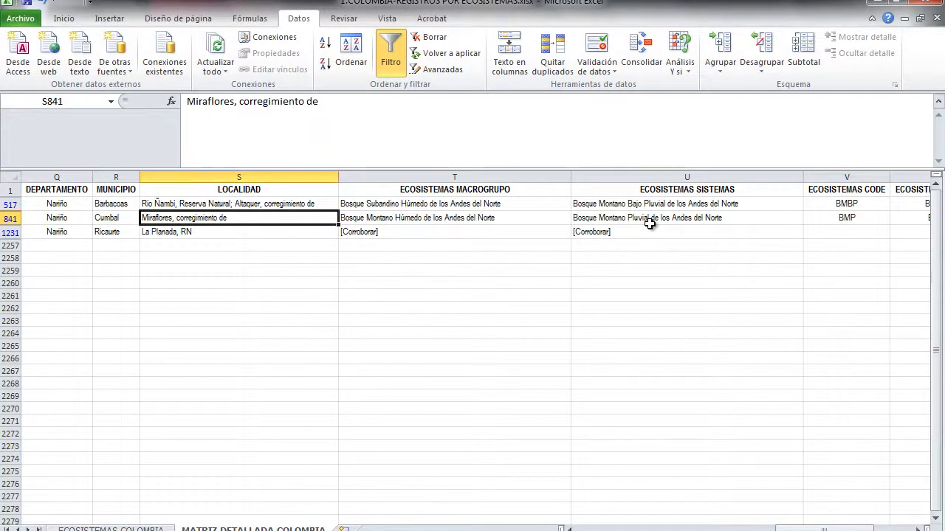
key(Down)
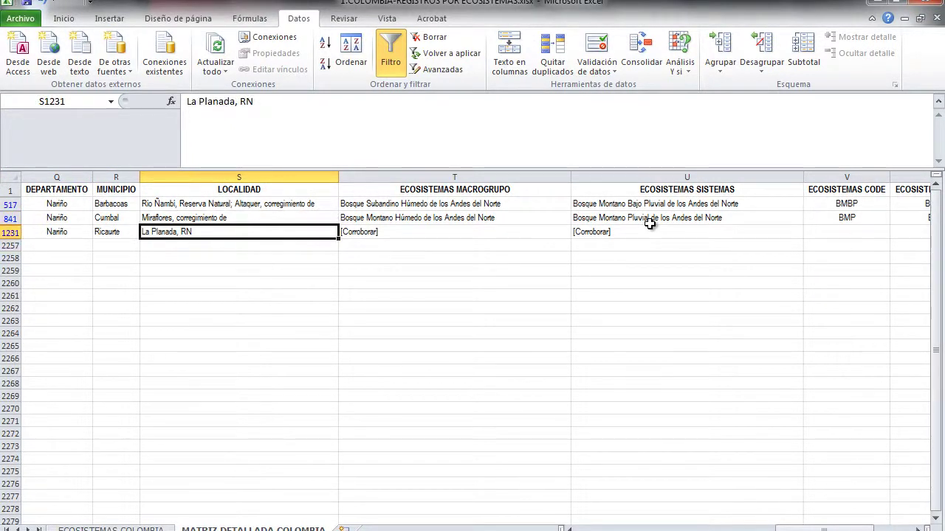
key(Right)
key(Right)
key(Left)
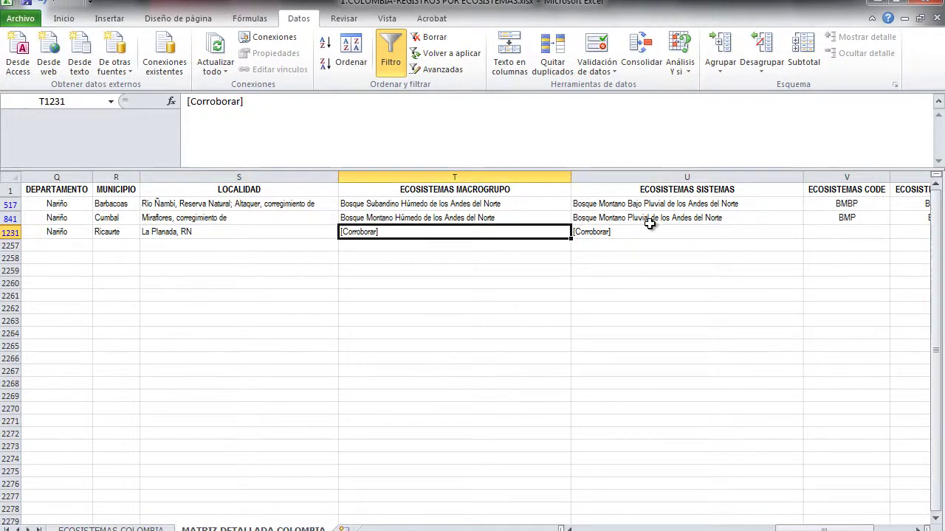
Copy the latitude and longitude of the La Planada record.
key(Right)
key(Right)
key(Right)
key(Right)
key(Right)
key(Right)
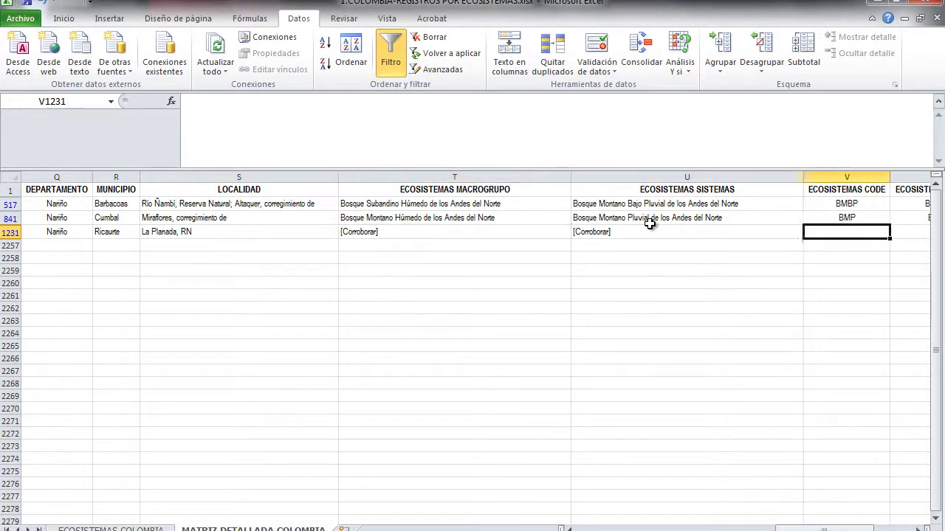
key(Left)
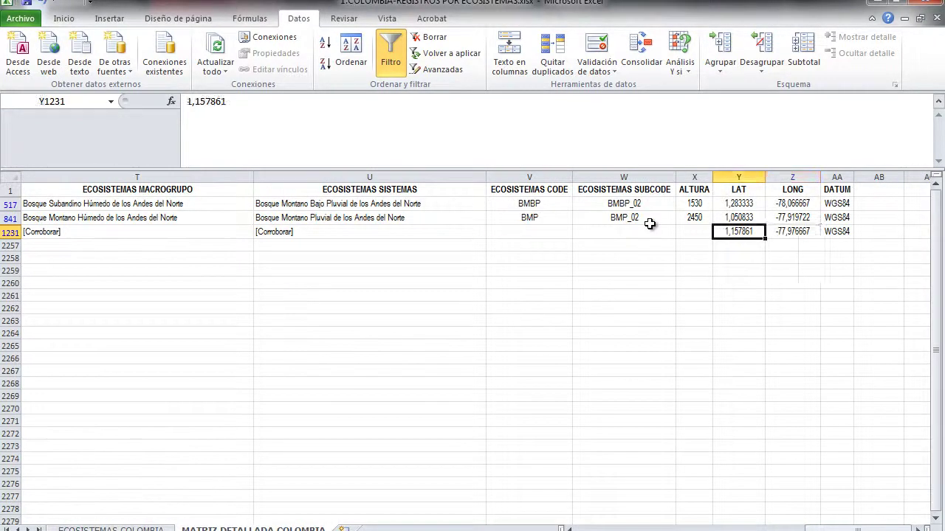
key(shift+Right)
key(ctrl+c)
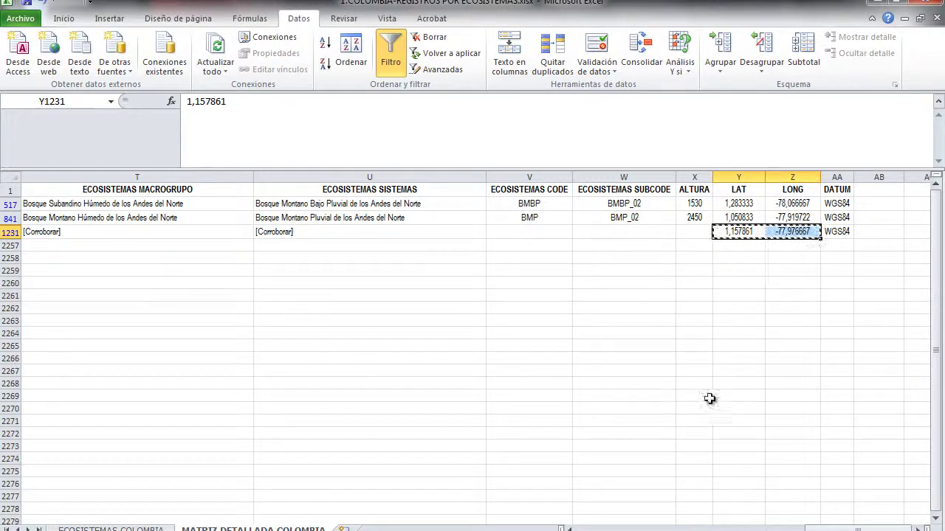
Switch to Google Earth Pro, search for the coordinates 1,157861 -77,976667 and inspect the attributes of the ecosystem polygon beside the point.
key(alt+Tab)
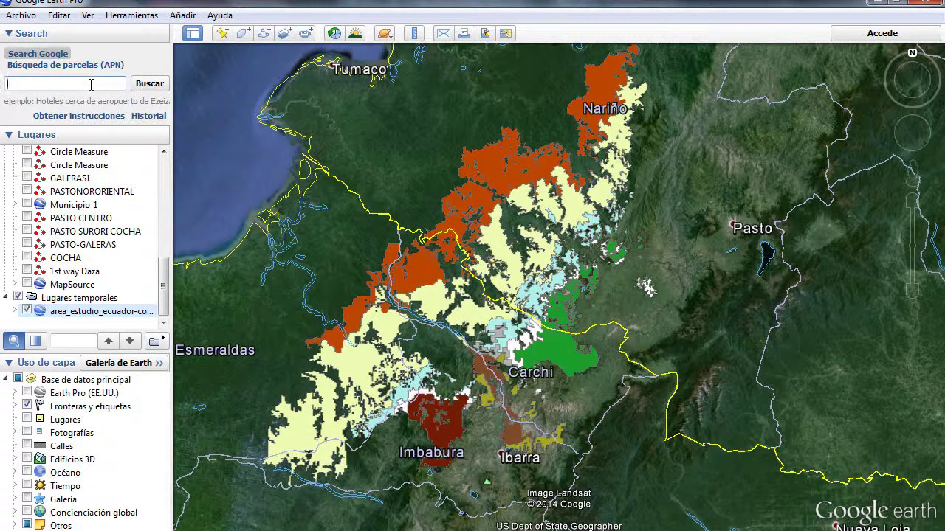
key(ctrl+v)
key(Return)
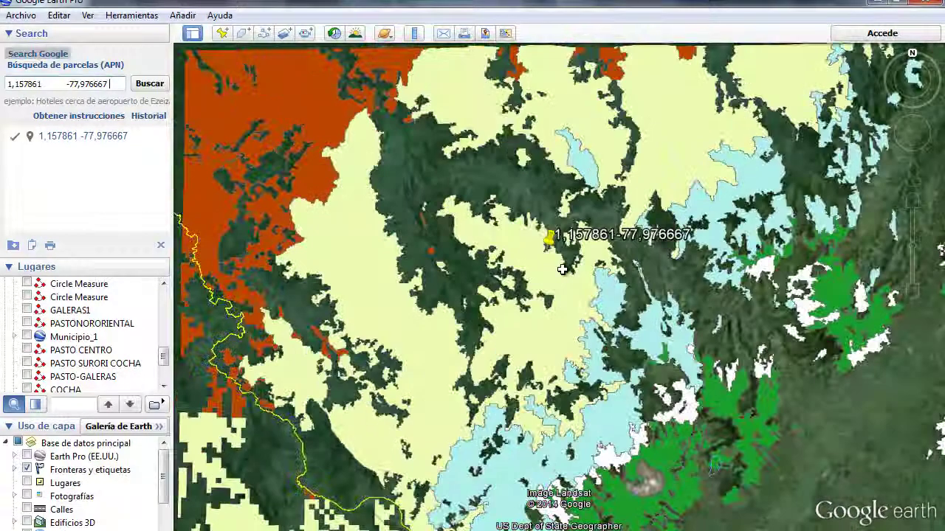
click(531, 253)
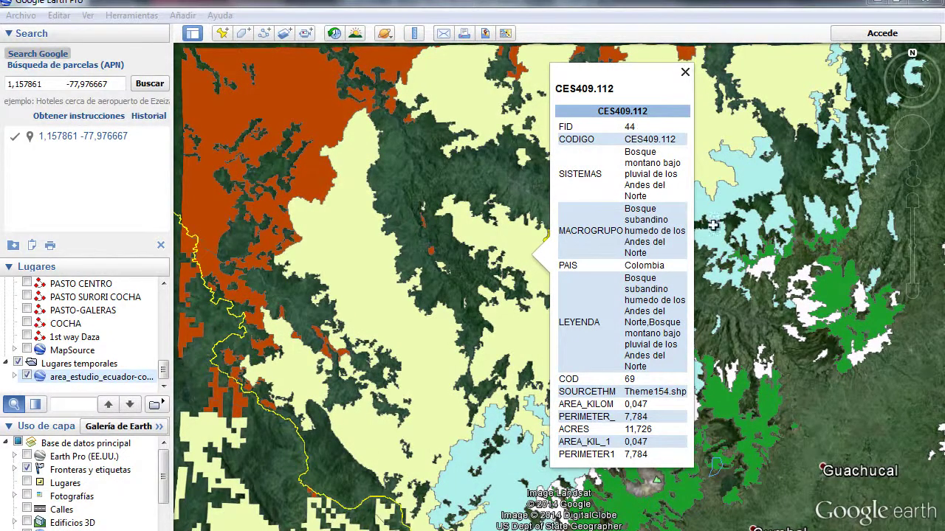
click(684, 71)
Compare the mapped point with 3.SP por Ecosistemas.xlsx in Excel and select Spizaetus isidori's marks under ecosystems 69 and 53.
key(alt+Tab)
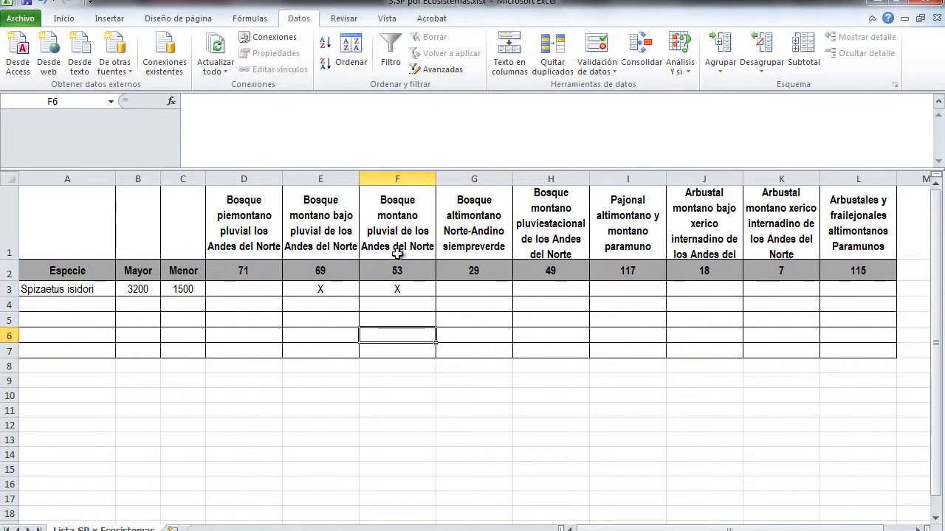
key(alt+Tab)
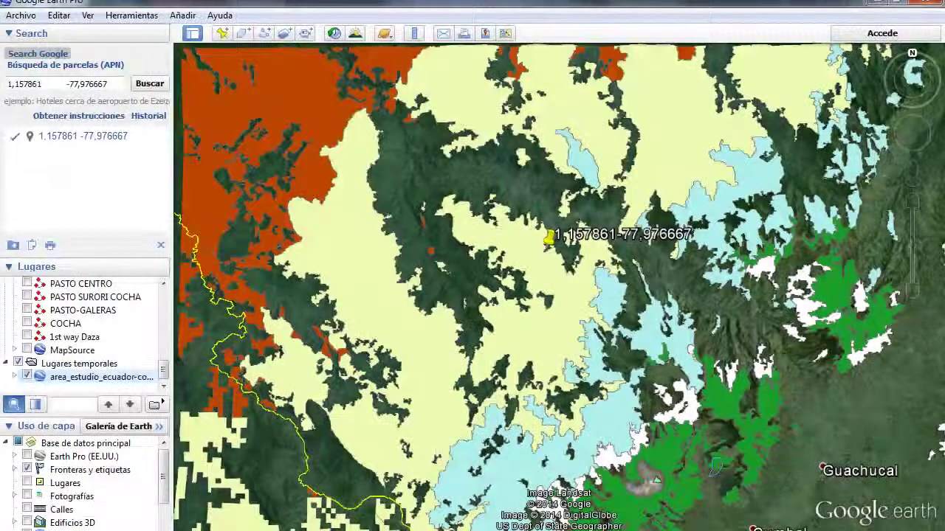
key(alt+Tab)
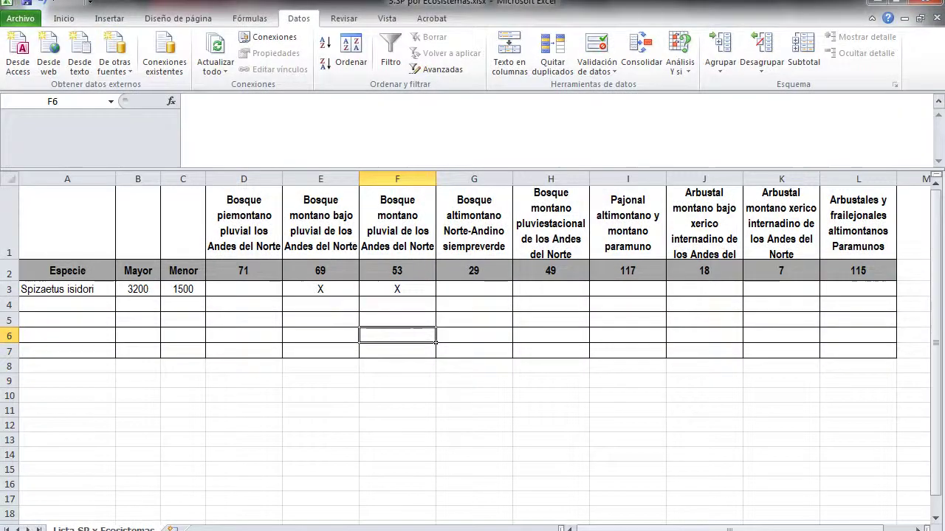
drag(322, 290, 391, 289)
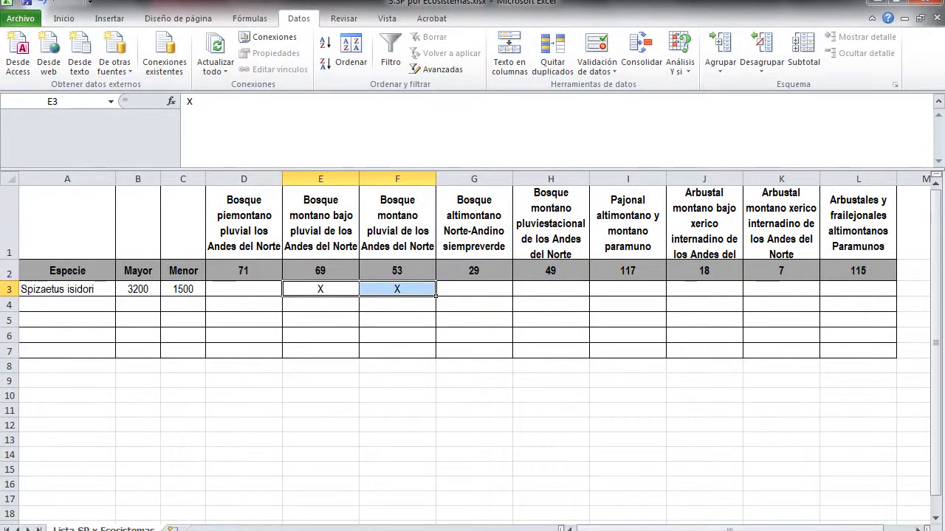
Bring up the Ecuador records workbook and examine how its first species rows mark presence under each ecosystem.
mouse_move(500, 449)
click(432, 487)
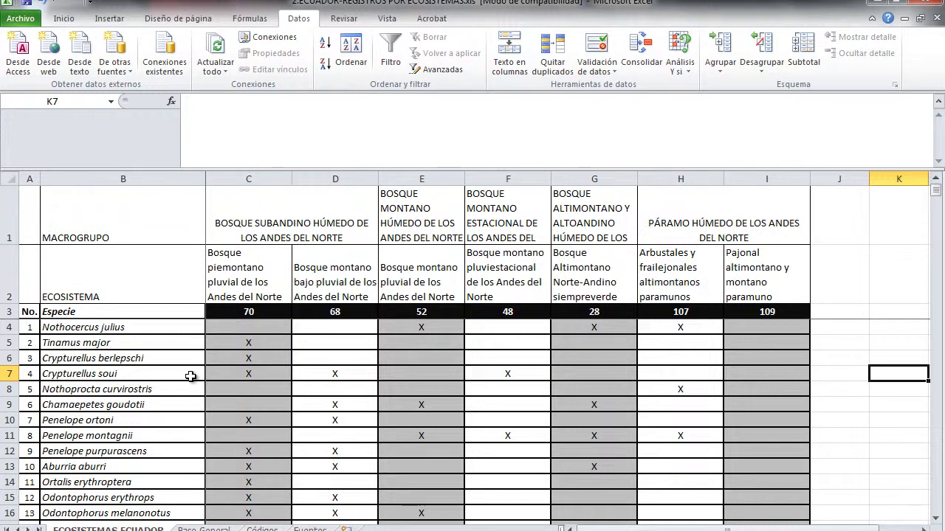
click(167, 327)
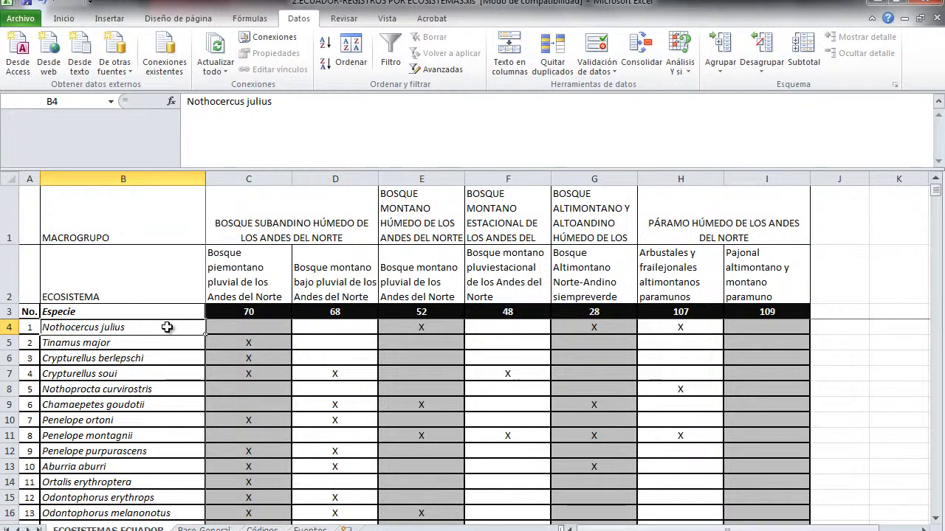
click(181, 343)
click(267, 359)
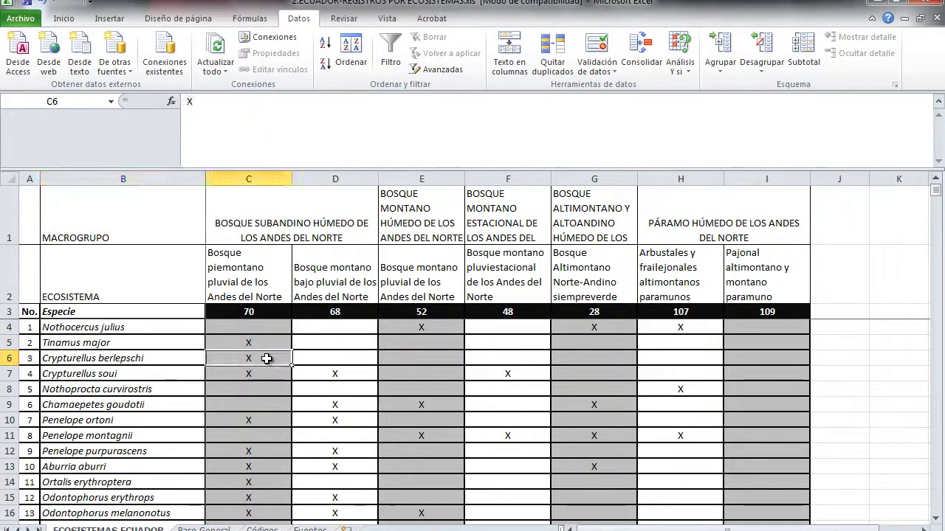
Find isidori in the ECOSISTEMAS ECUADOR sheet and check the species' row under ecosystems 70 and 52.
click(432, 358)
key(ctrl+b)
text(isidor)
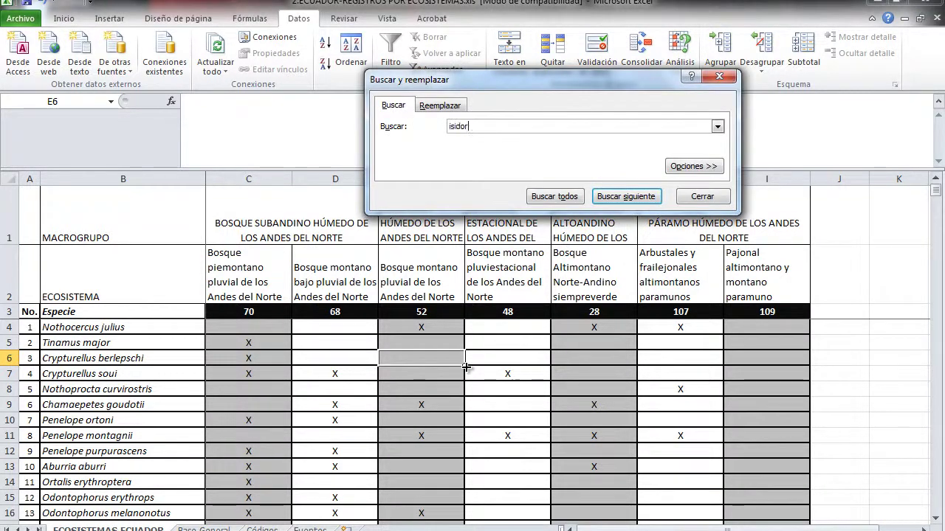
text(i)
key(Return)
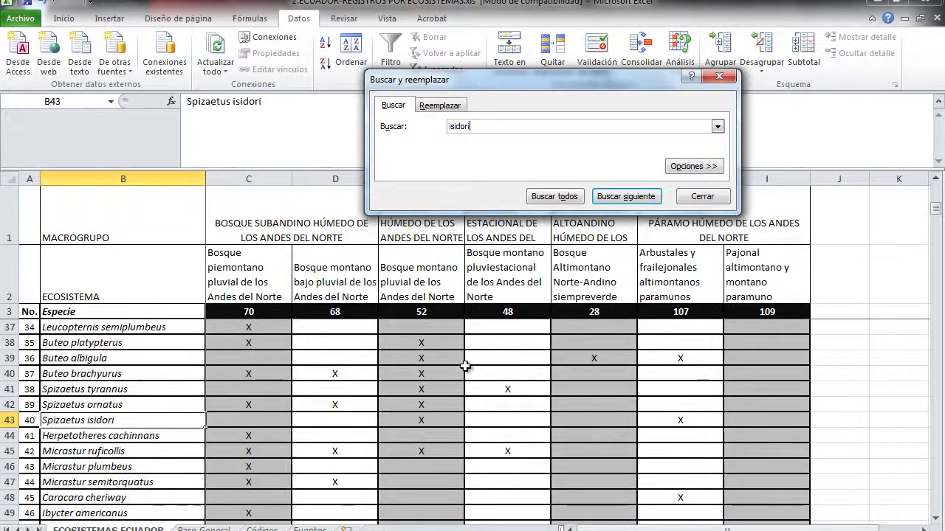
click(702, 196)
click(246, 420)
click(433, 425)
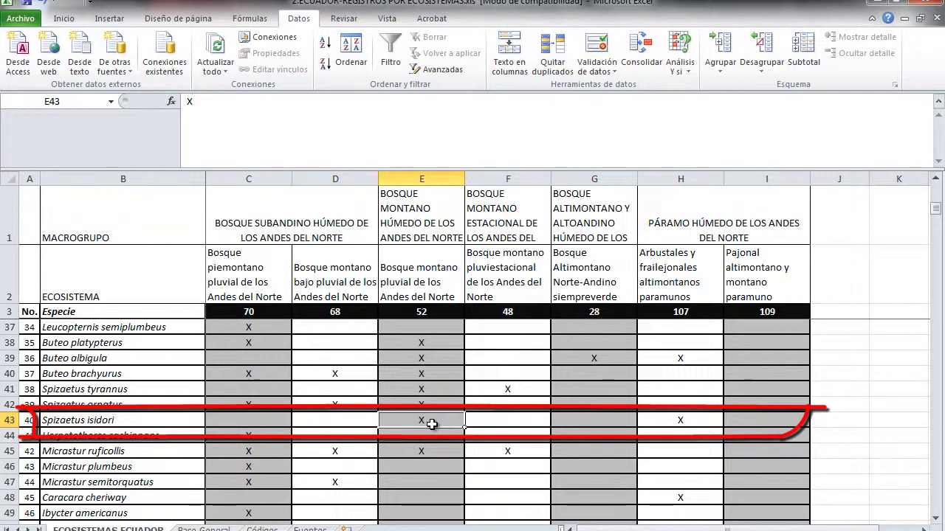
Check isidori's mark under Ecuador ecosystem 107, and mark Spizaetus isidori with X under ecosystem 115 in 3.SP por Ecosistemas.xlsx.
click(659, 421)
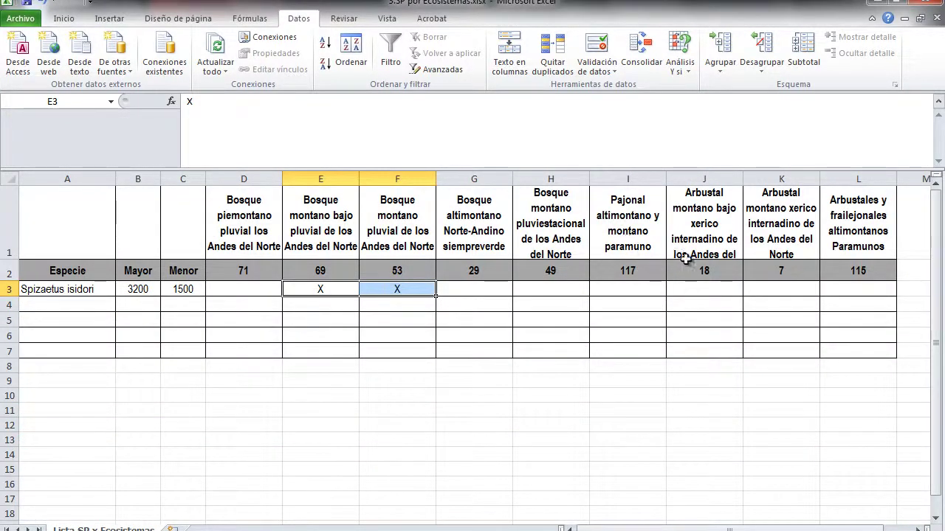
click(856, 240)
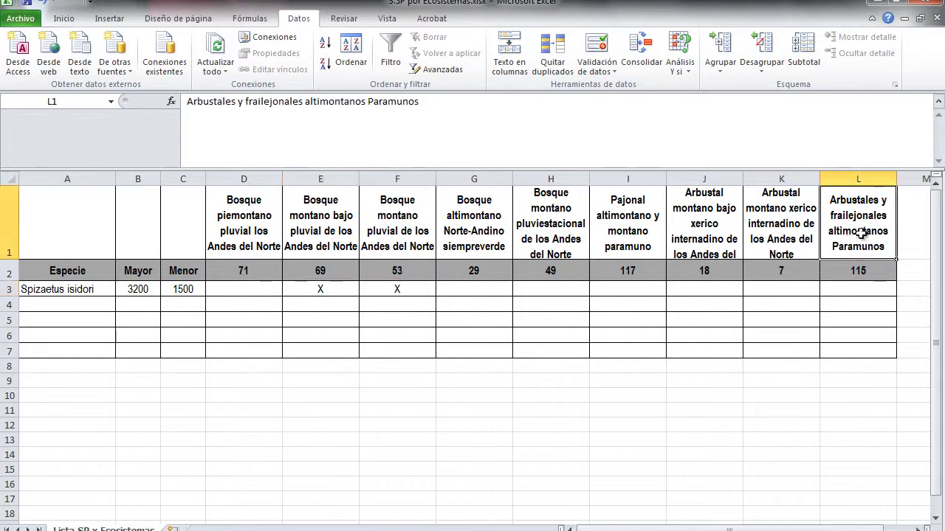
click(853, 288)
text(X)
key(Return)
Return to the Ecuador records workbook and inspect the Bosque Piemontano Pluvial column group in the Base General sheet.
key(alt+Tab)
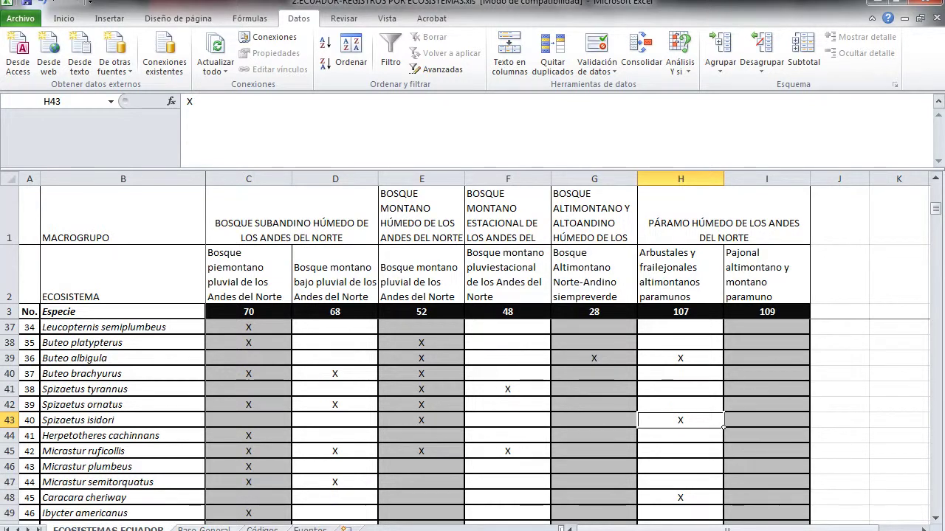
key(ctrl+Page_Down)
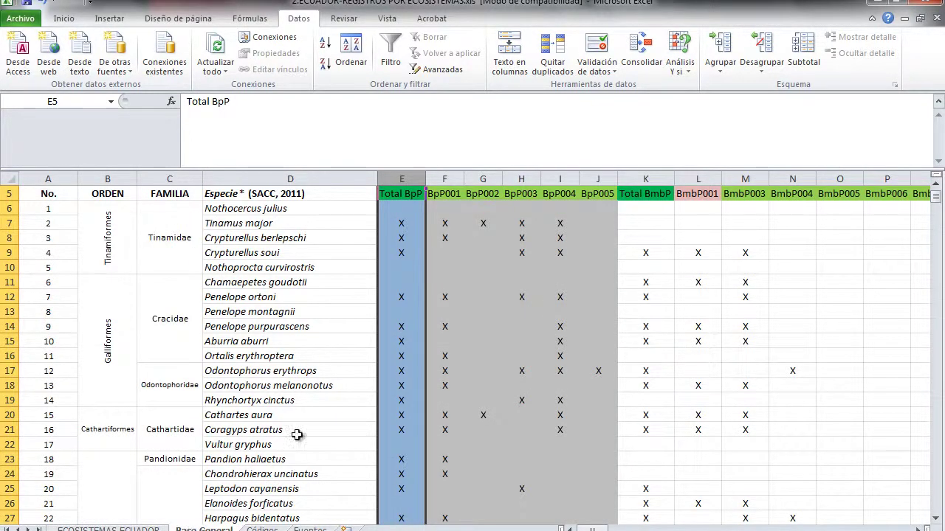
scroll(322, 308, up, 2)
click(479, 298)
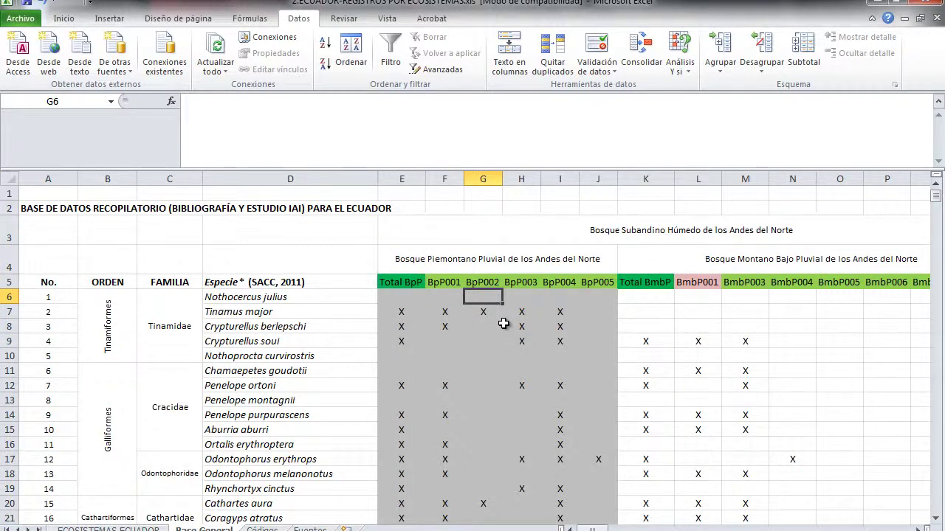
key(Left)
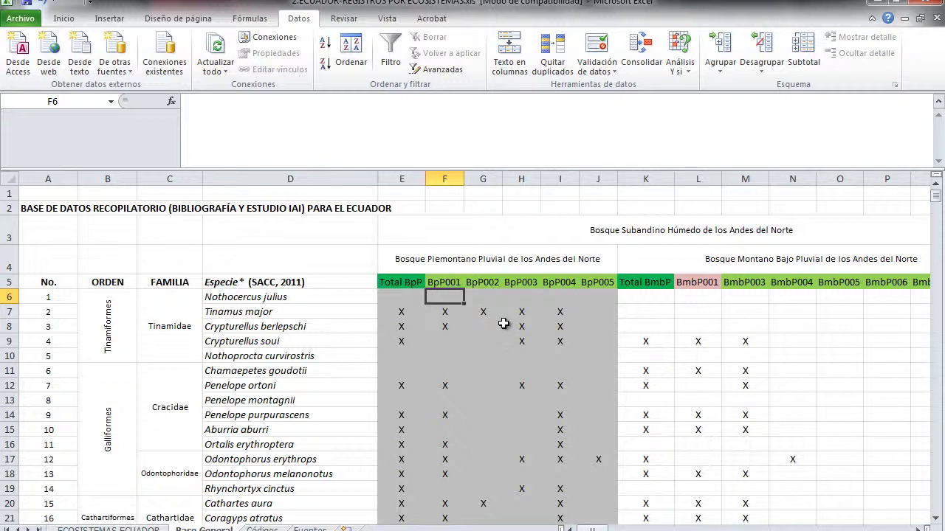
key(Up)
key(Up)
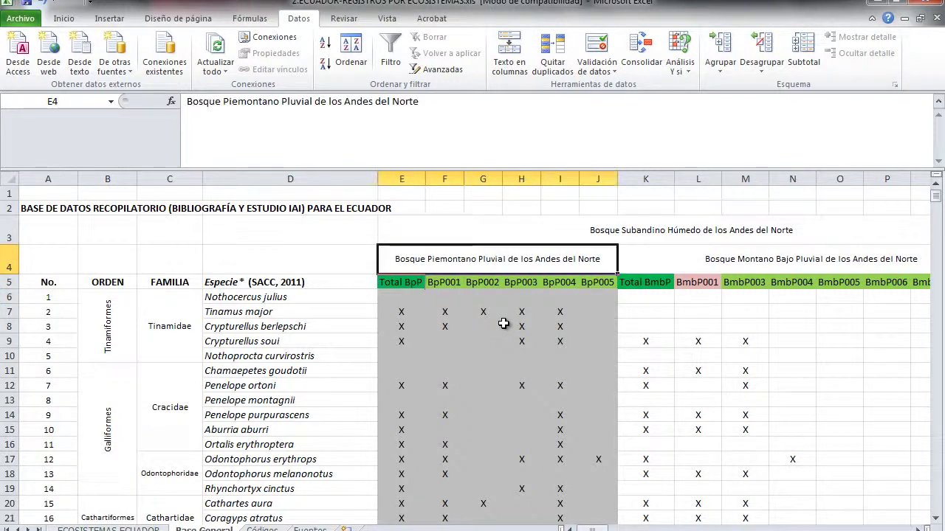
Review the study-code headings in row 5 of Base General across the ecosystem groups, from BpP to Basv.
scroll(503, 323, right, 1)
key(Down)
key(Right)
key(Right)
key(Right)
key(Right)
key(Right)
key(Right)
key(Right)
key(Right)
key(Right)
key(Right)
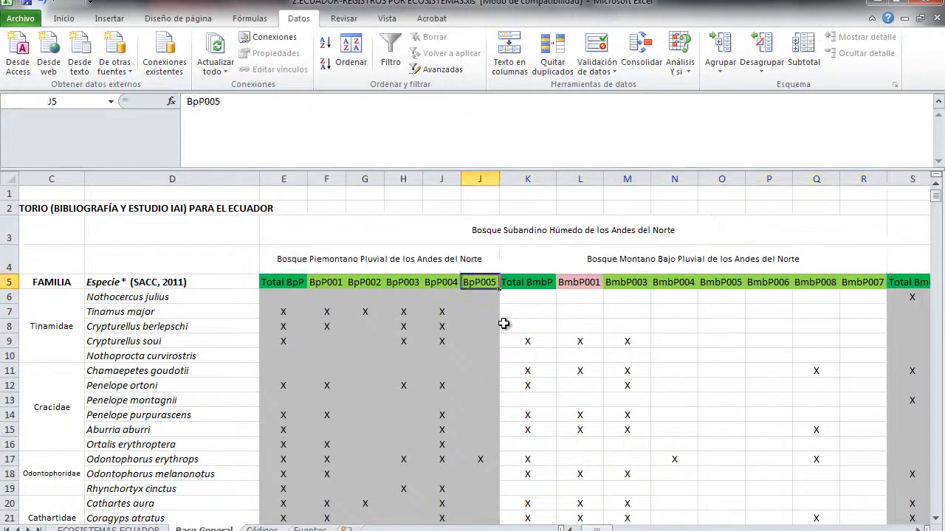
key(Right)
key(Right)
key(Right)
key(Right)
key(Right)
key(Right)
key(Right)
key(Right)
key(Right)
key(Right)
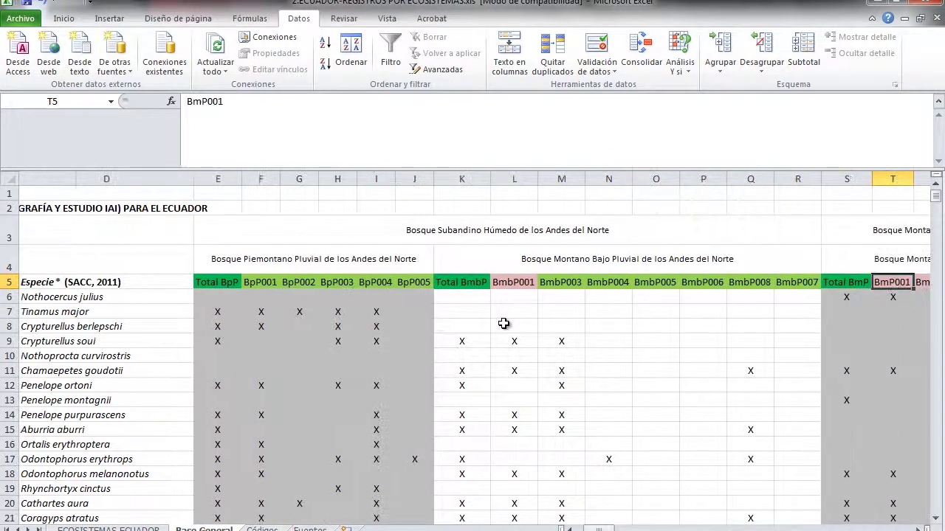
key(Right)
key(Right)
key(Right)
key(Right)
key(Right)
key(Right)
key(Right)
key(Right)
key(Right)
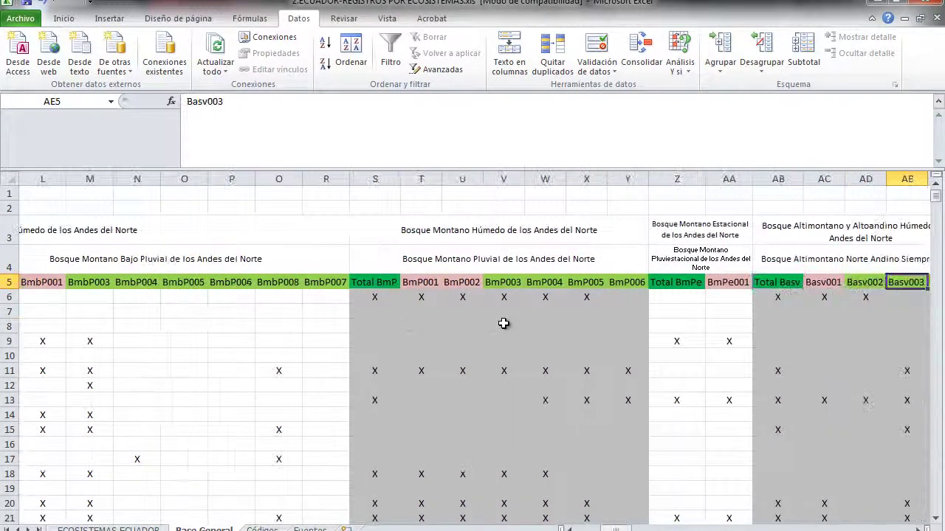
key(Left)
key(Left)
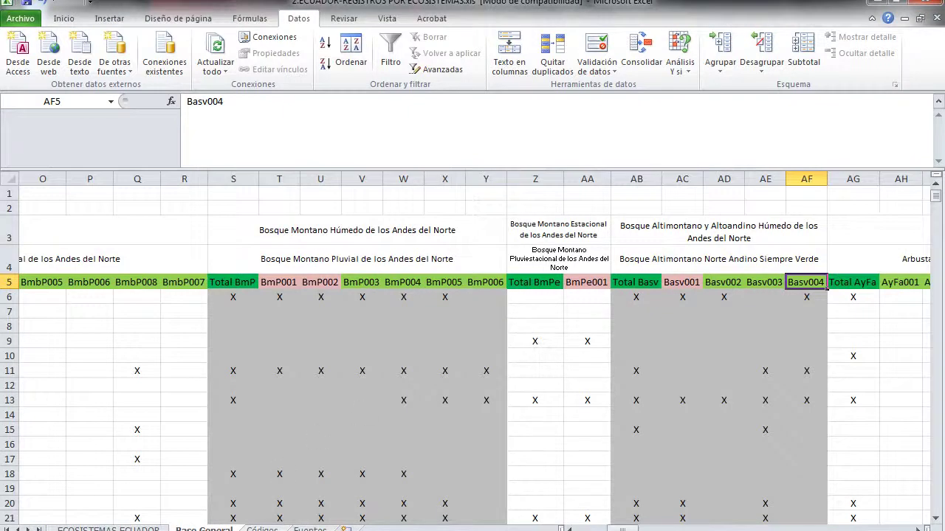
Examine the Códigos sheet to see which study each code stands for and what the source colours mean.
key(ctrl+Page_Down)
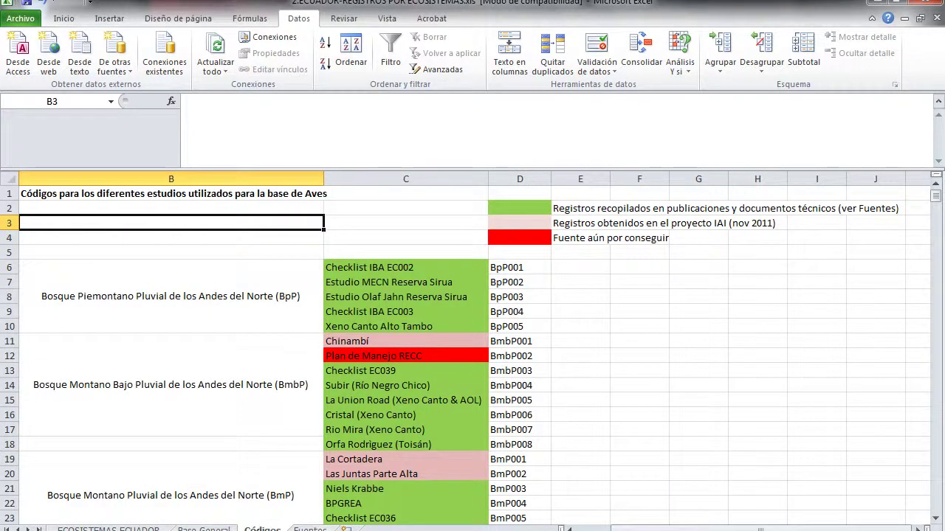
key(ctrl+Page_Up)
key(ctrl+Page_Down)
drag(507, 282, 506, 446)
scroll(432, 413, down, 1)
scroll(366, 399, up, 1)
click(346, 405)
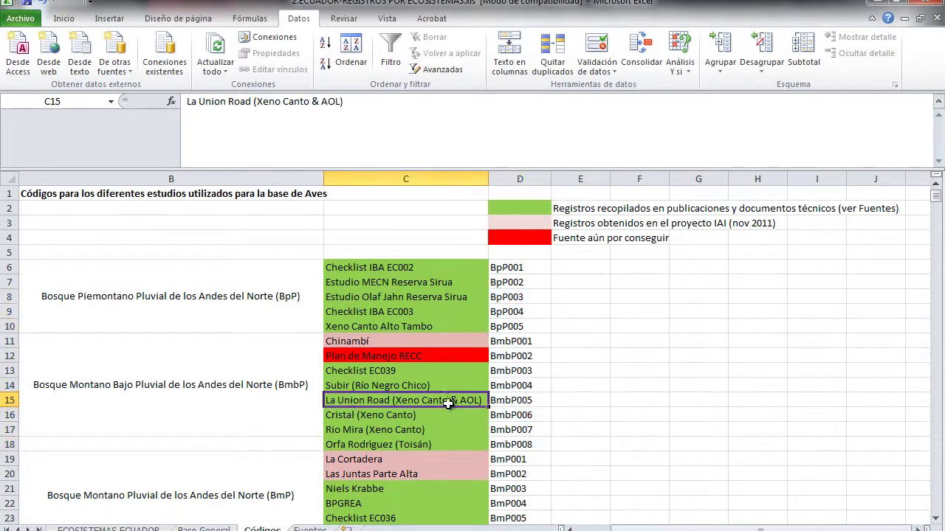
click(351, 416)
scroll(371, 437, down, 2)
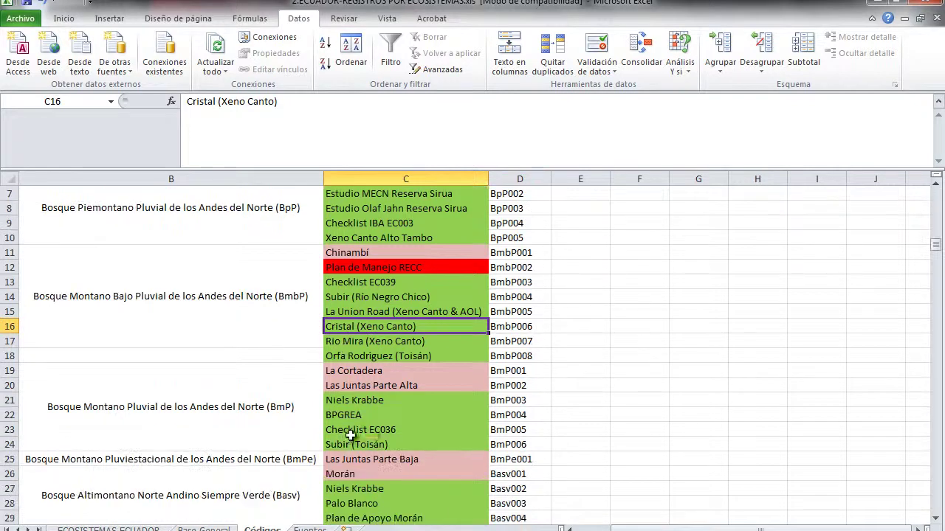
scroll(371, 434, down, 1)
scroll(399, 447, down, 4)
scroll(394, 434, up, 7)
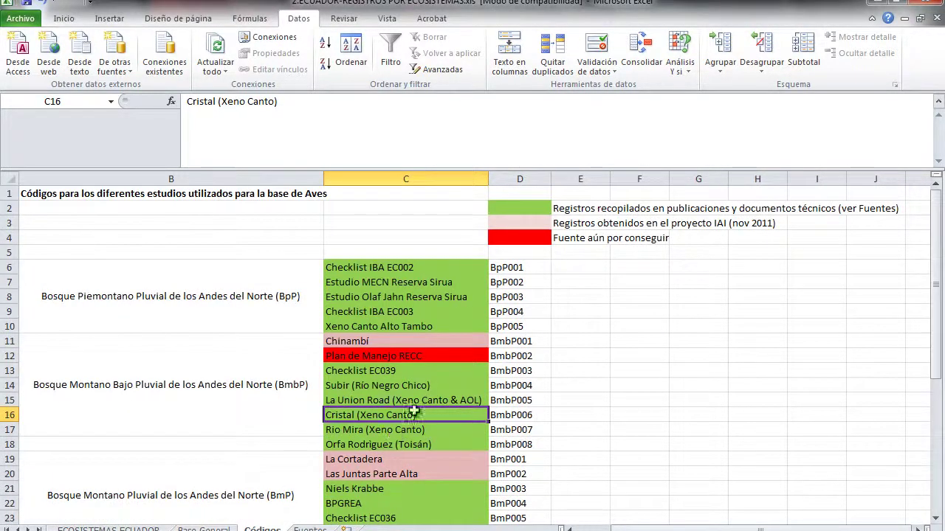
Look over the authors, localities and coordinates in the Fuentes sheet, and return to the ECOSISTEMAS ECUADOR sheet.
click(310, 529)
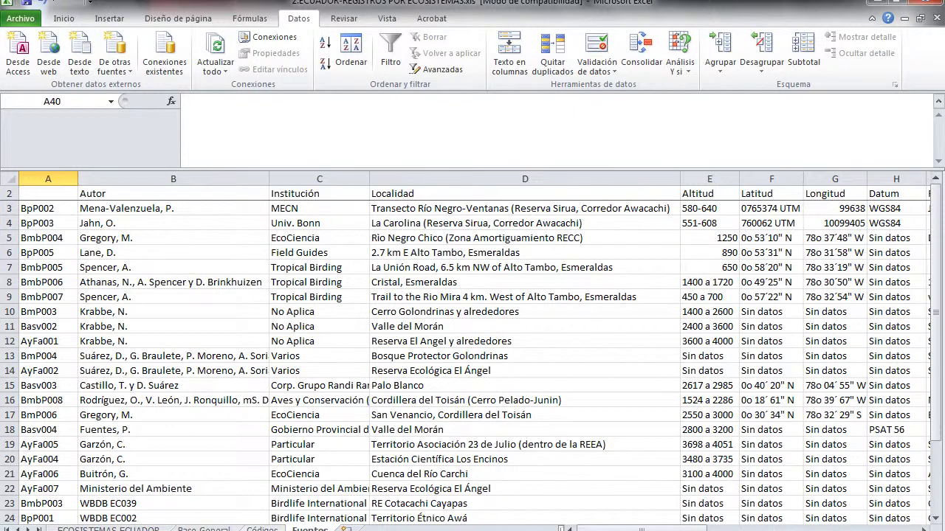
key(ctrl+Page_Up)
key(ctrl+Page_Up)
key(ctrl+Page_Up)
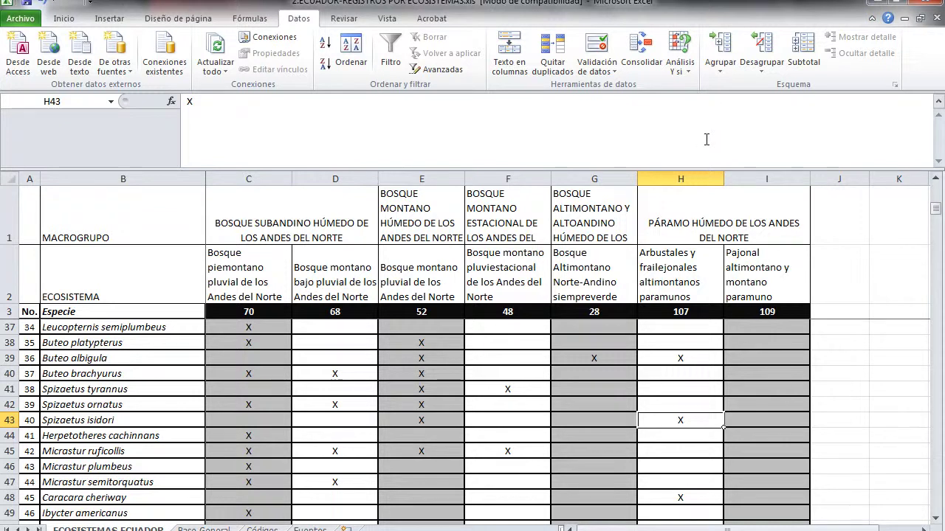
Bring back 3.SP por Ecosistemas.xlsx without reloading it and review Spizaetus isidori's marks under ecosystems 69, 53 and 115.
click(882, 3)
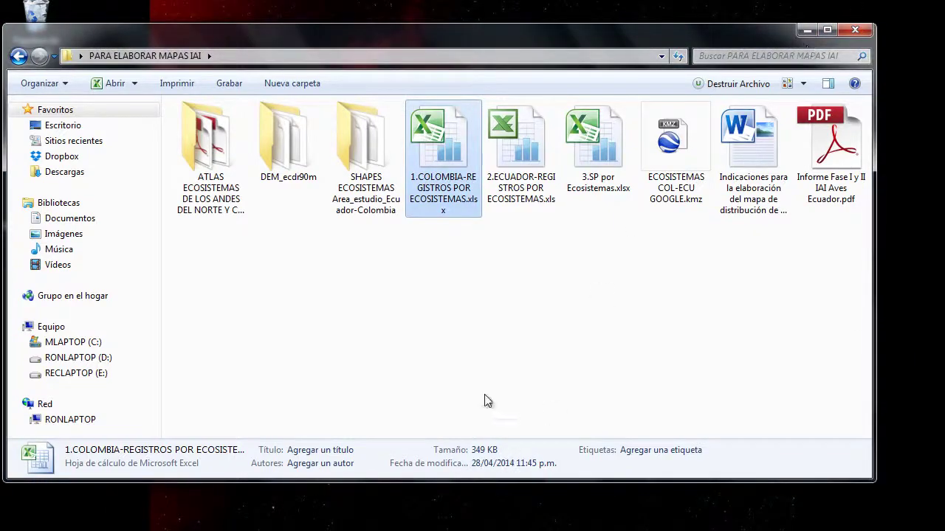
double_click(614, 144)
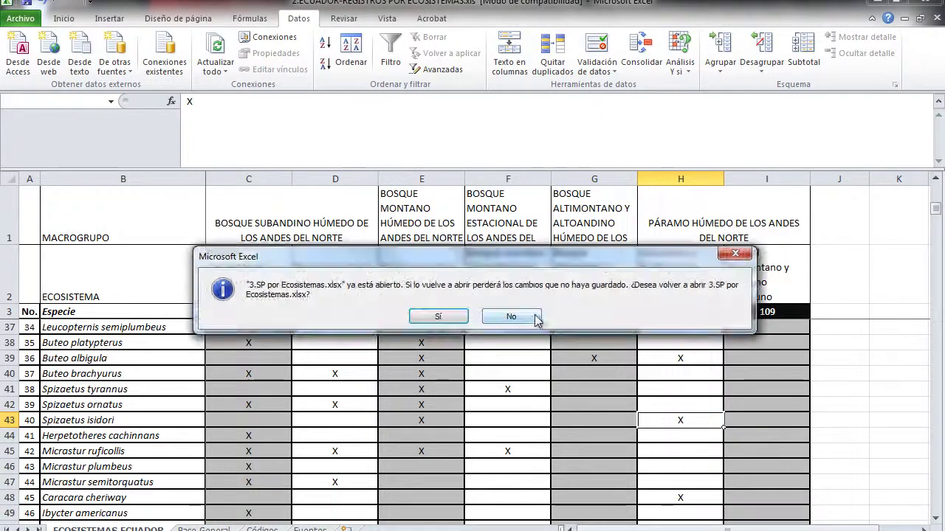
click(525, 318)
click(893, 4)
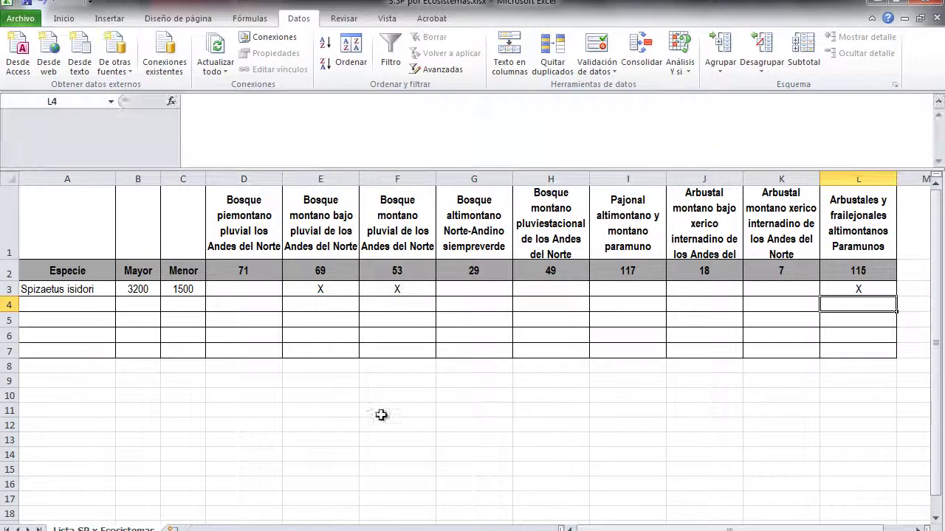
click(333, 428)
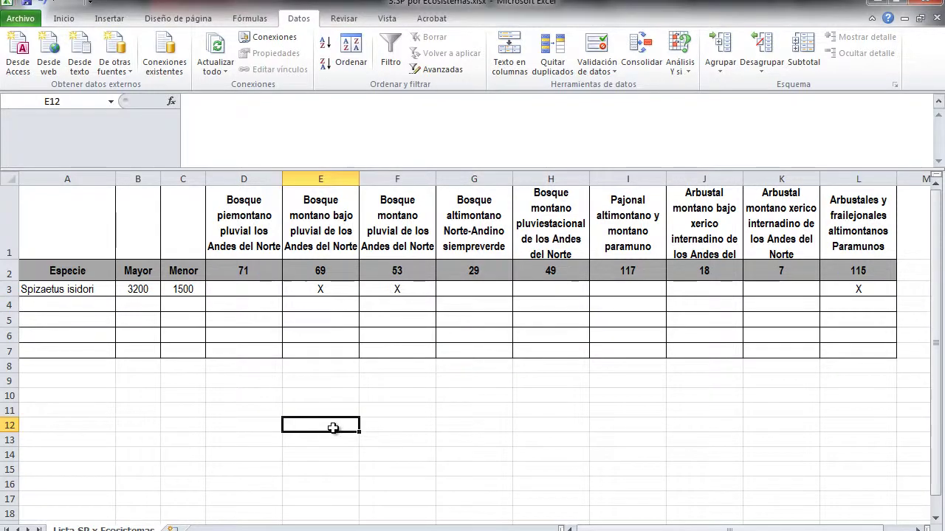
drag(333, 291, 378, 289)
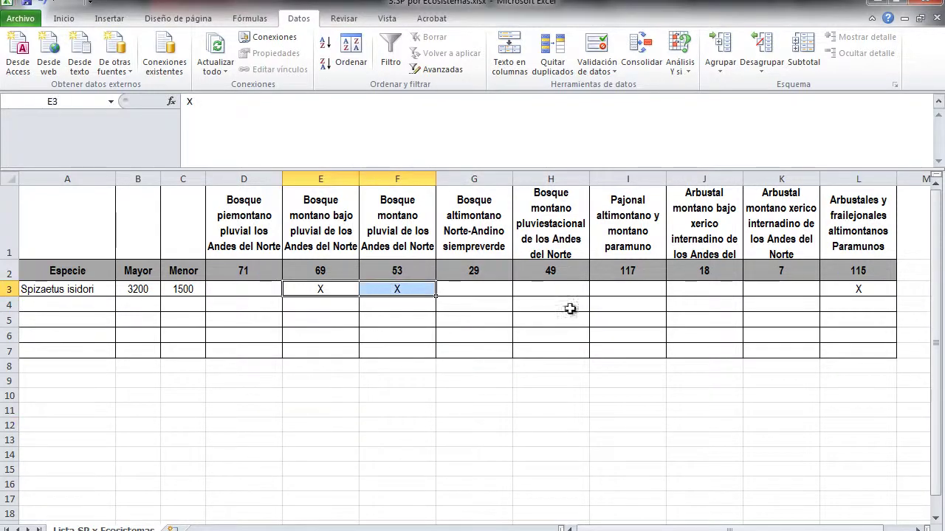
click(839, 288)
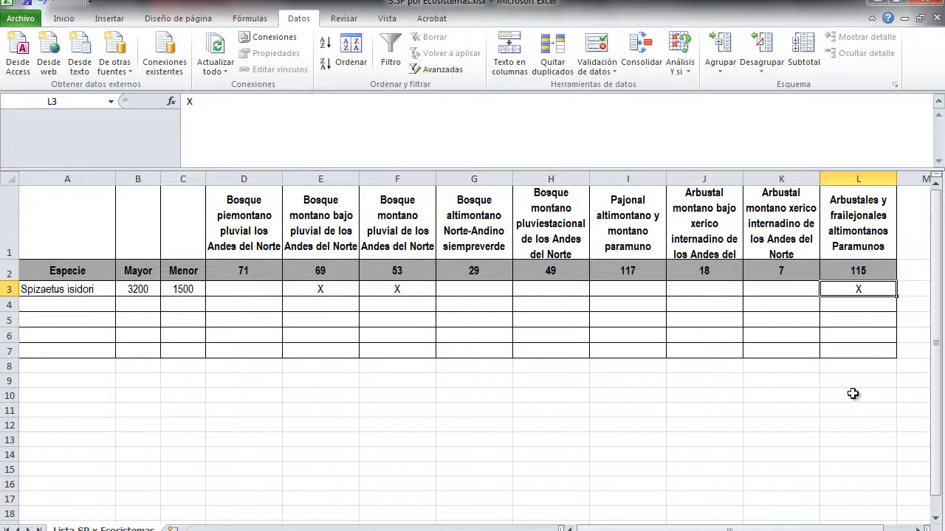
Compare the unmarked ecosystems 29 to 7 with the neighbouring Bosque montano pluvial and Arbustales y frailejonales altimontanos headings.
click(499, 244)
click(493, 288)
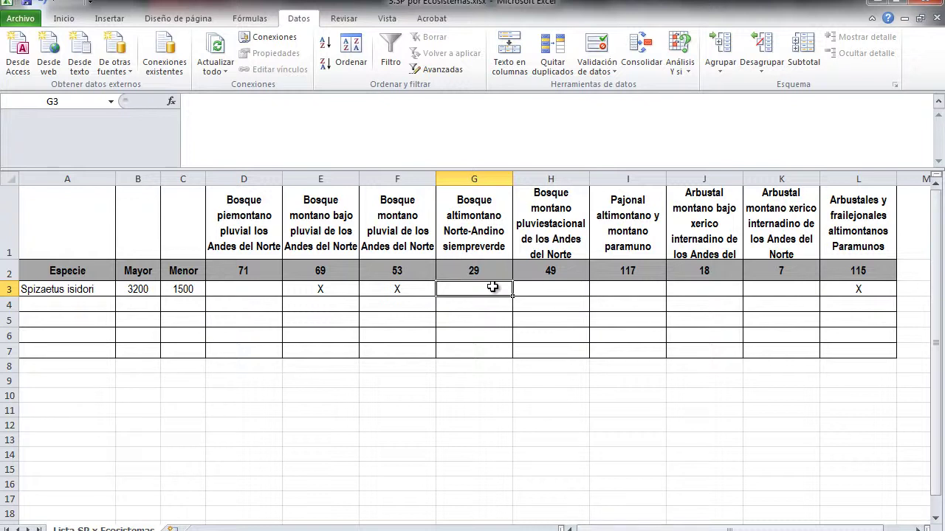
click(489, 320)
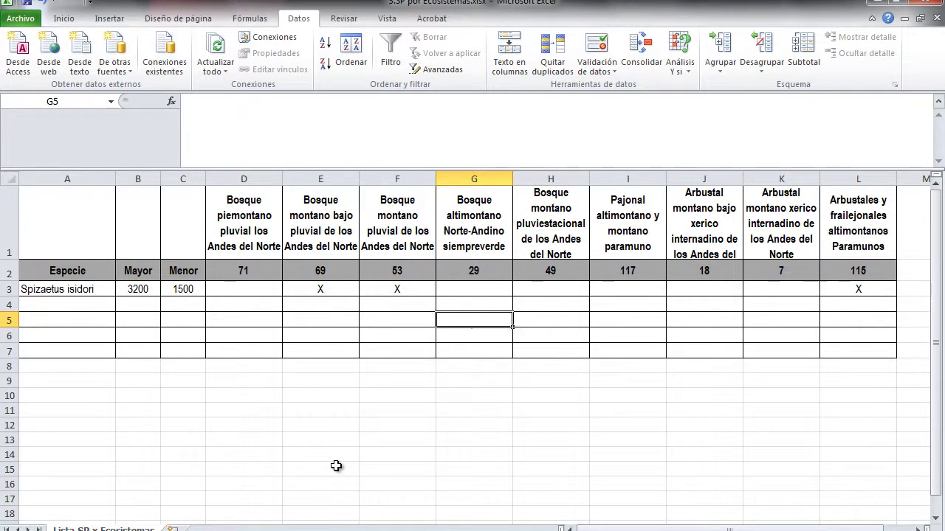
drag(484, 229, 780, 242)
click(849, 236)
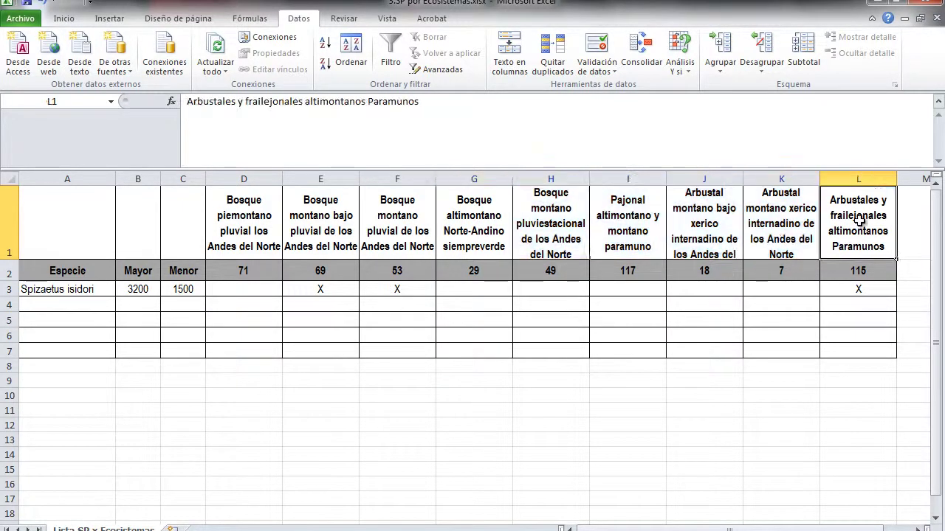
click(376, 250)
click(831, 226)
click(410, 229)
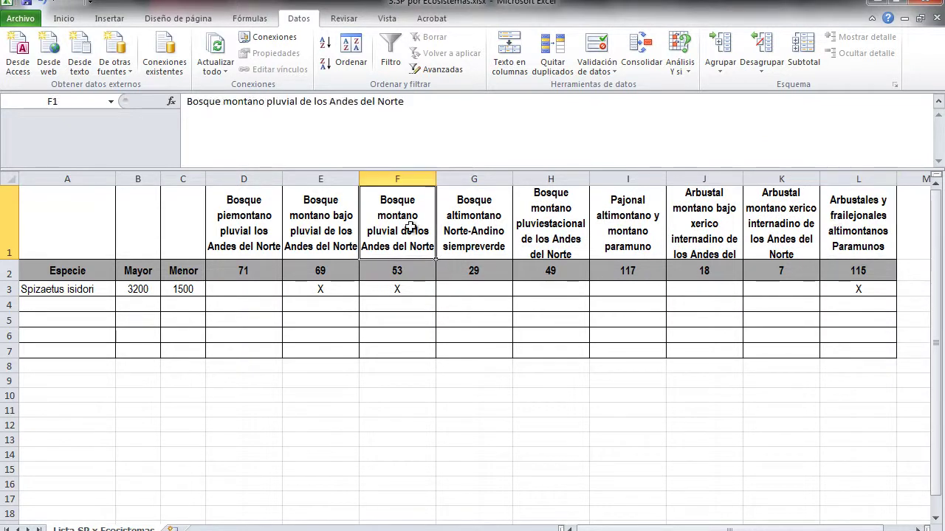
Compare Spizaetus isidori's Mayor and Menor altitude values with its empty cells under ecosystems 29 to 7.
drag(135, 293, 186, 294)
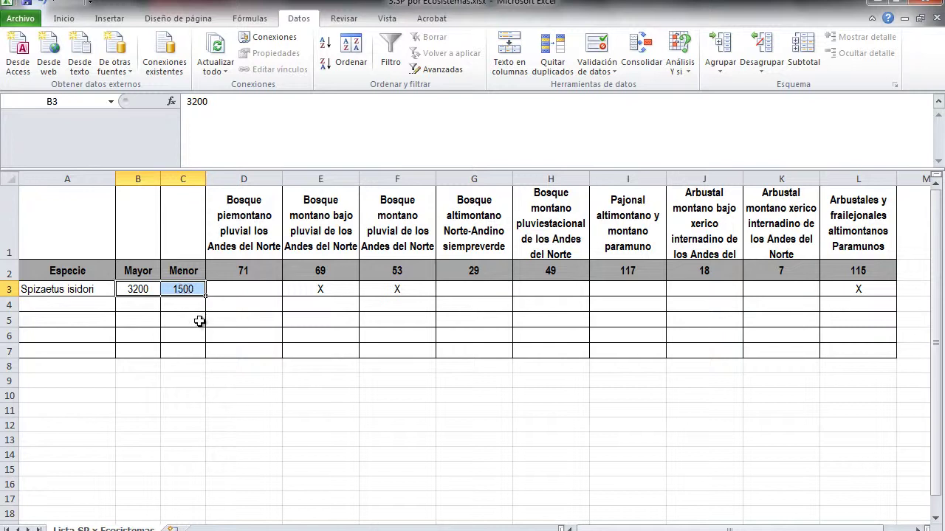
drag(460, 289, 776, 276)
click(701, 291)
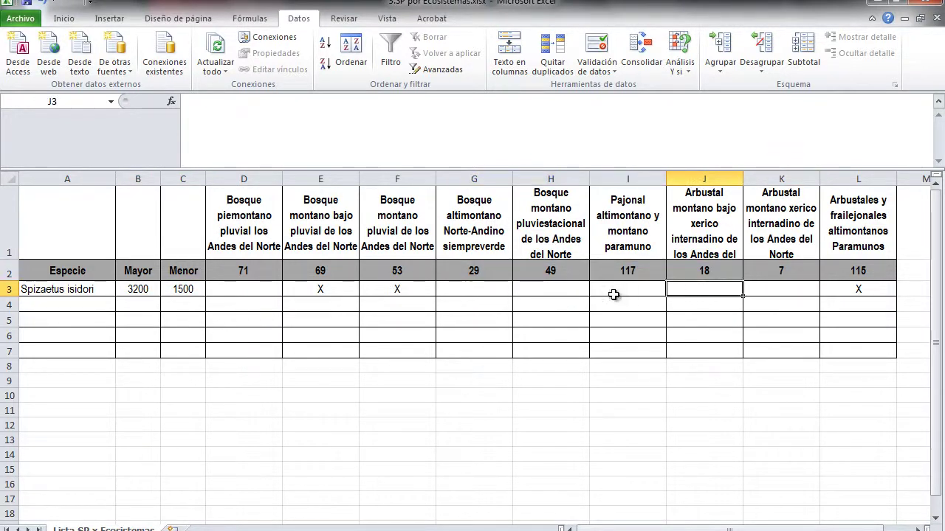
click(491, 291)
click(613, 289)
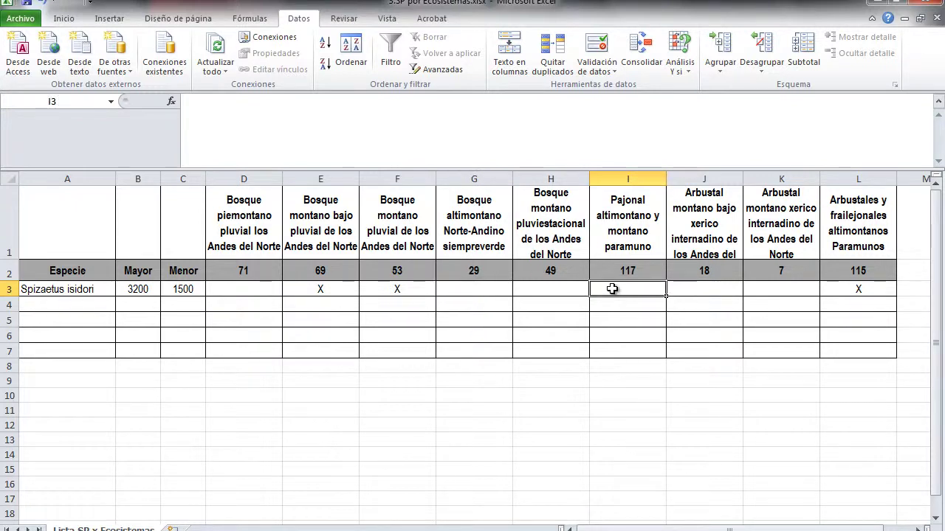
Switch to Google Earth Pro and view the whole Colombia–Ecuador study area to see how the ecosystem polygons adjoin.
mouse_move(725, 530)
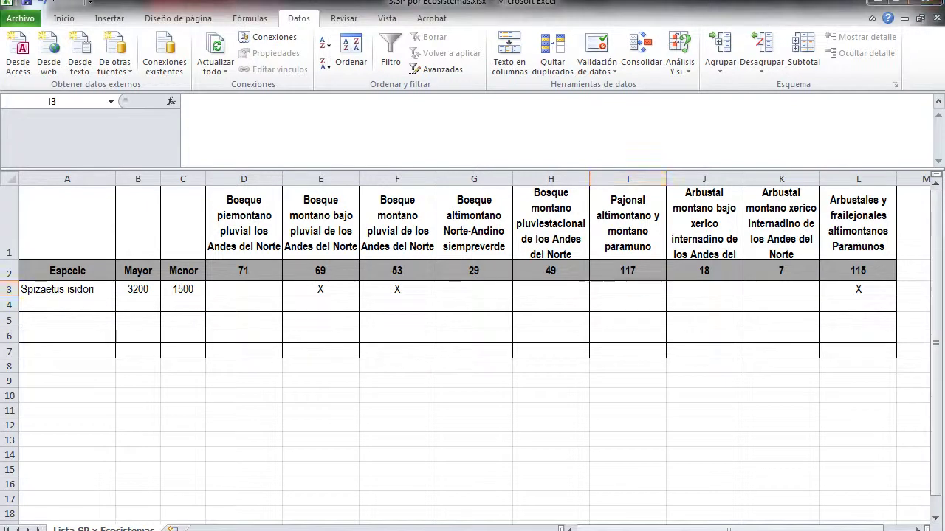
click(724, 530)
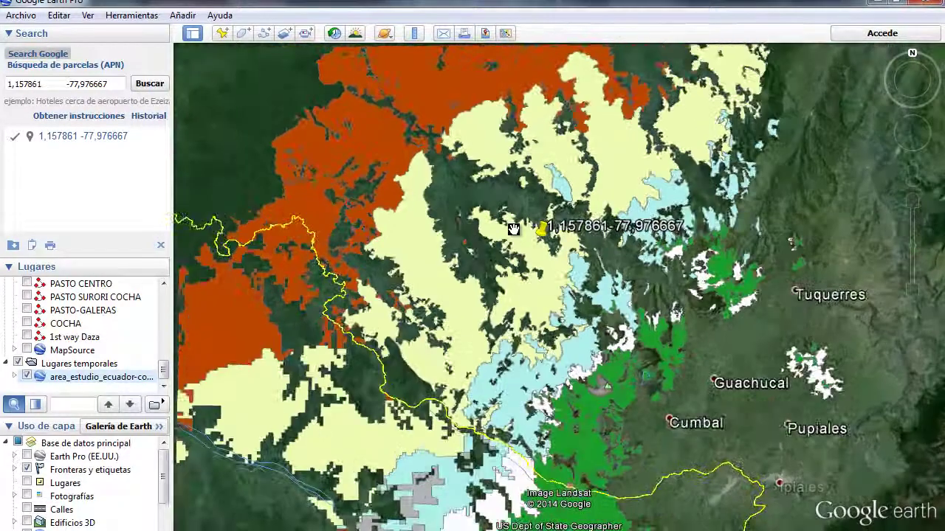
scroll(514, 230, down, 5)
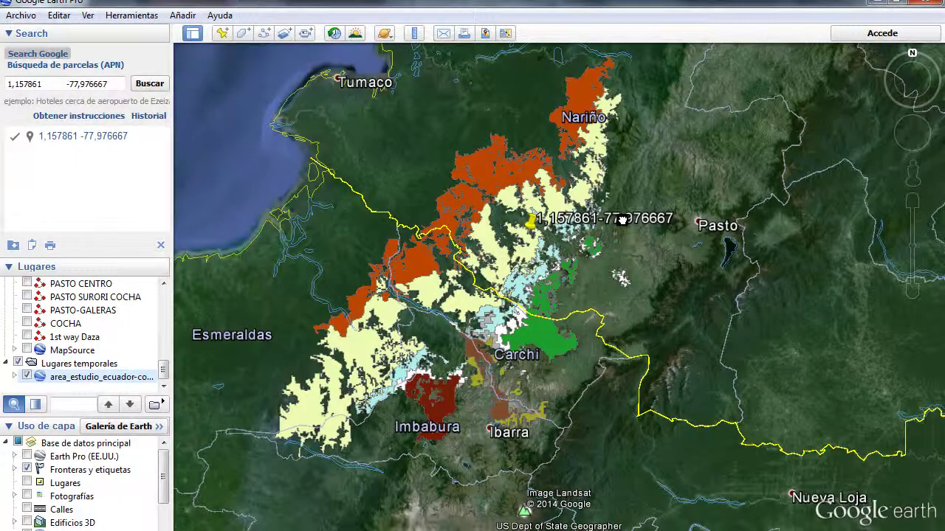
drag(621, 220, 624, 225)
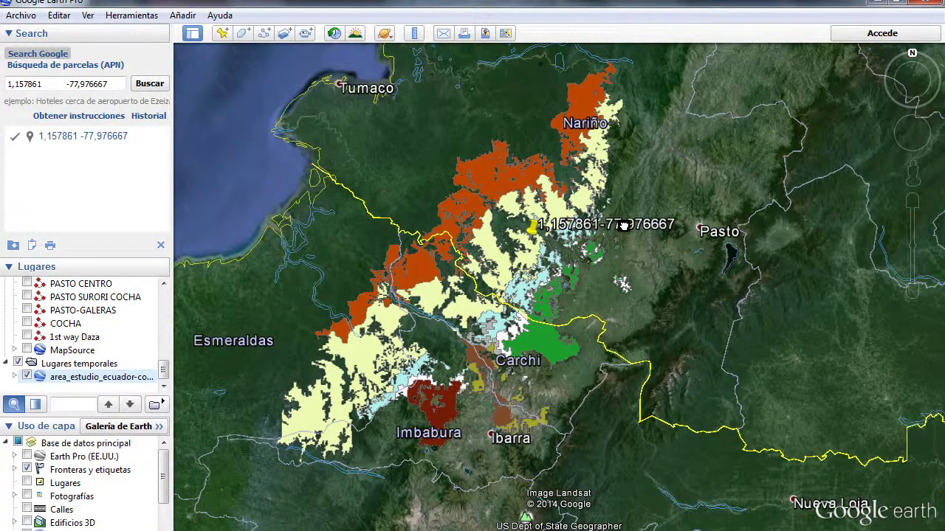
drag(624, 225, 626, 236)
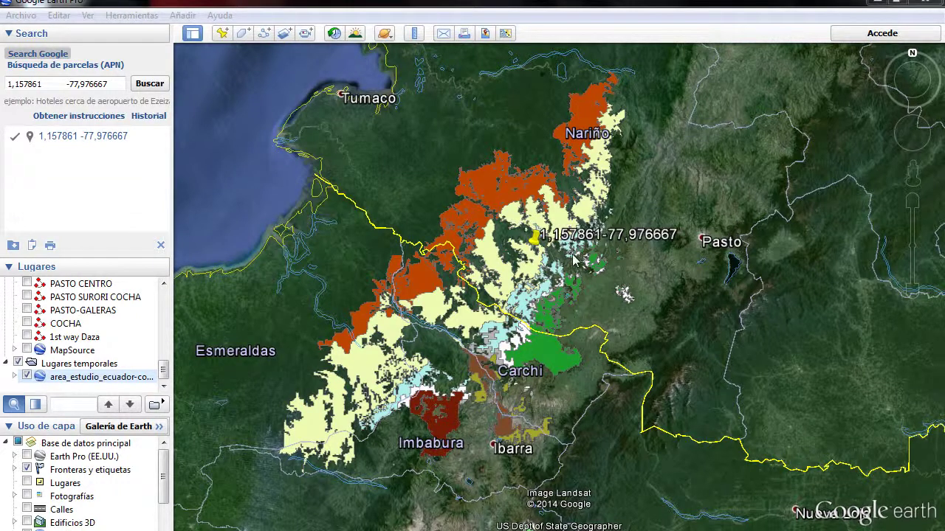
Examine the attributes of the light-blue ecosystem polygon on the Colombian side, north of the border with Ecuador.
scroll(567, 253, up, 2)
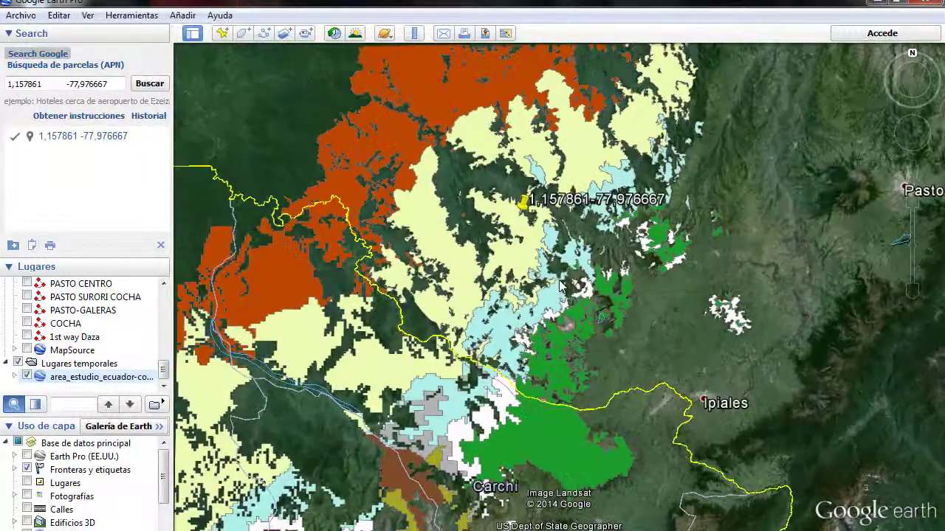
drag(572, 275, 579, 265)
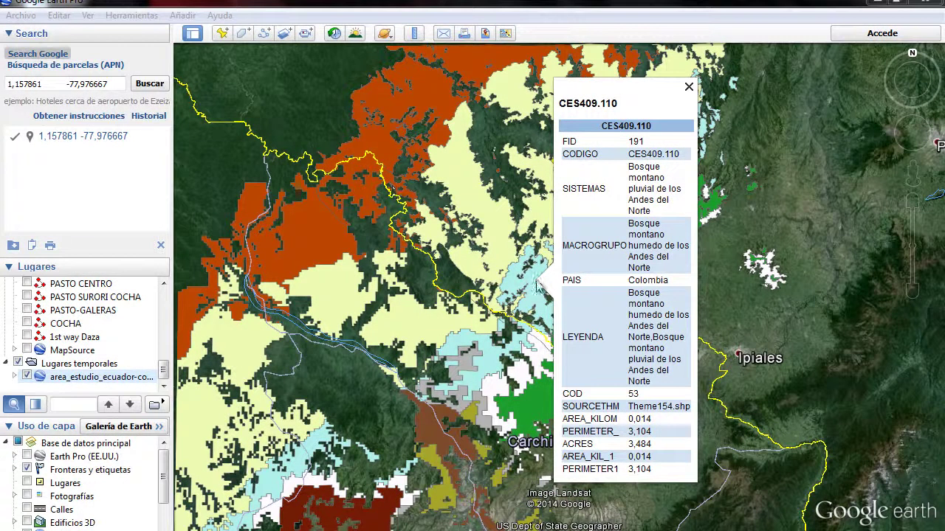
click(688, 87)
Examine the attributes of the grey ecosystem polygon enclosed by the light-blue one in Carchi, south of the border.
drag(576, 301, 629, 229)
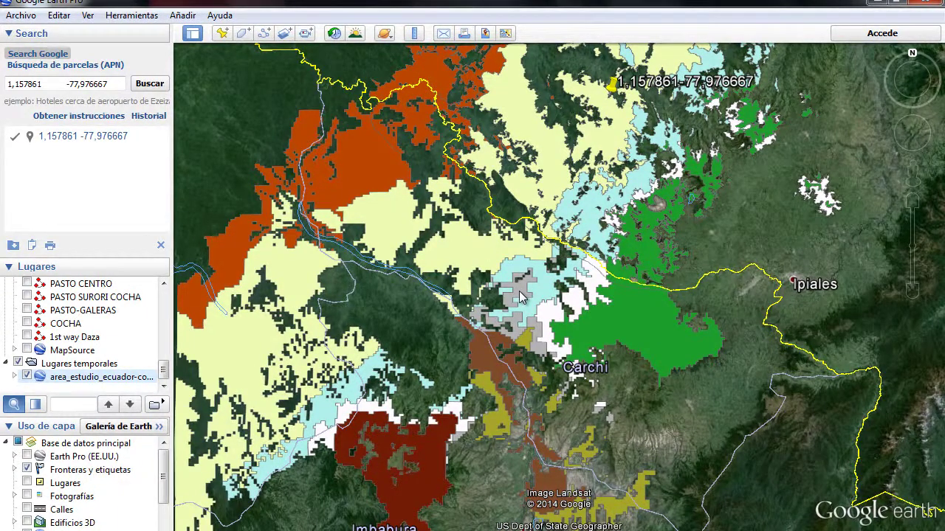
click(519, 290)
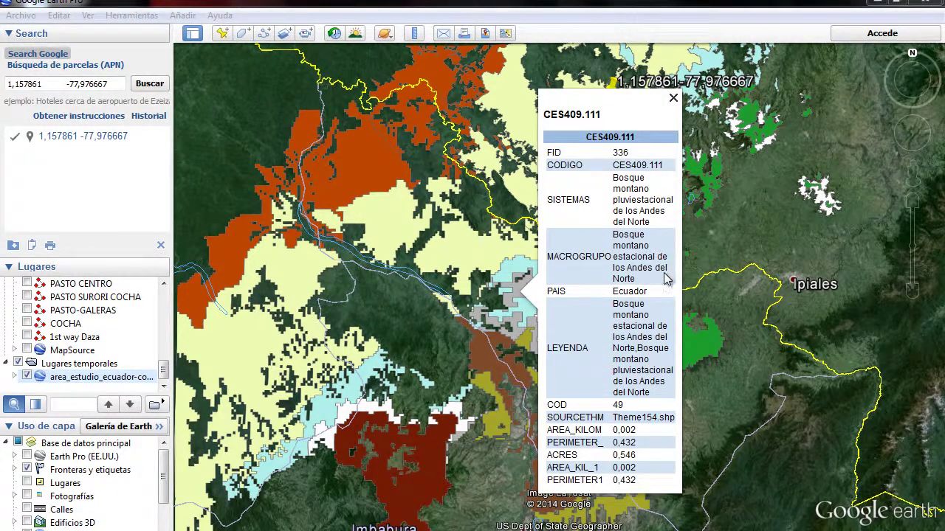
click(673, 98)
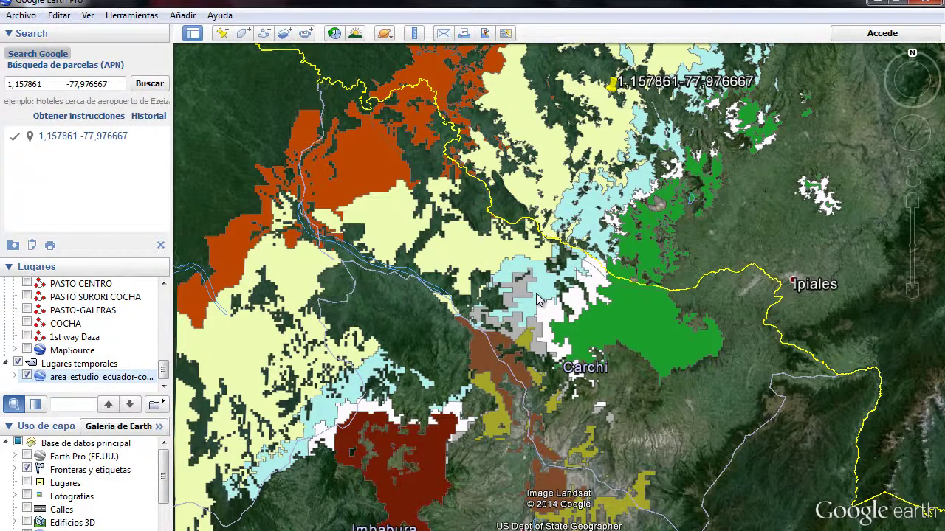
click(539, 299)
click(407, 234)
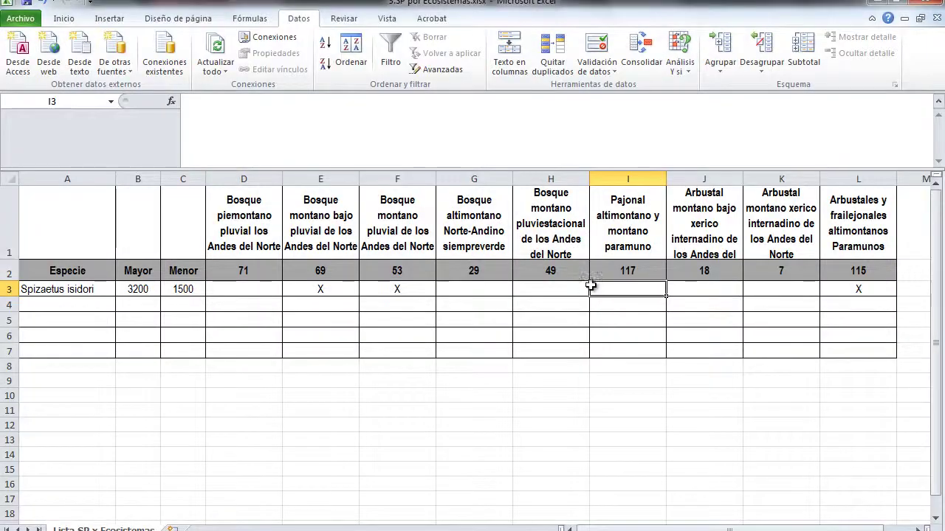
In 3.SP por Ecosistemas.xlsx, mark Spizaetus isidori as In under ecosystem 49, Bosque montano pluviestacional.
click(546, 287)
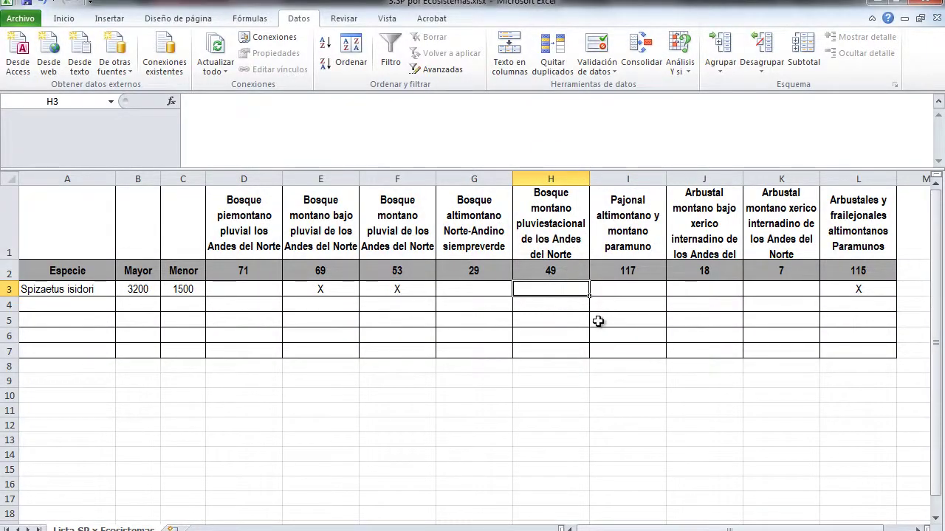
text(I)
key(Return)
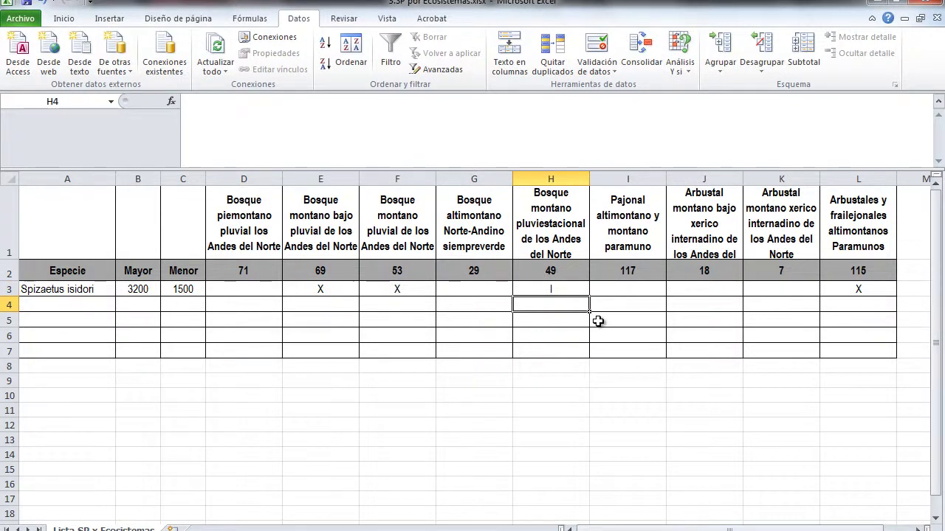
key(Up)
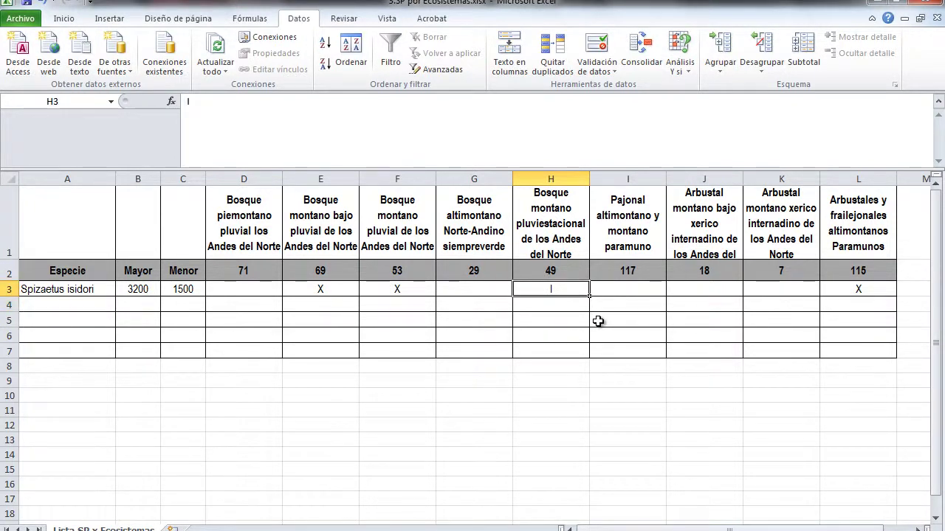
click(555, 351)
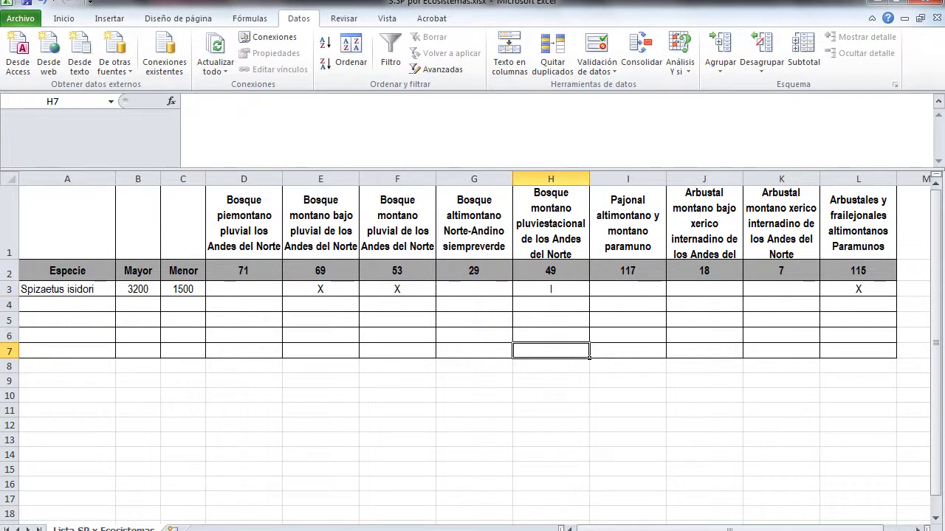
click(573, 291)
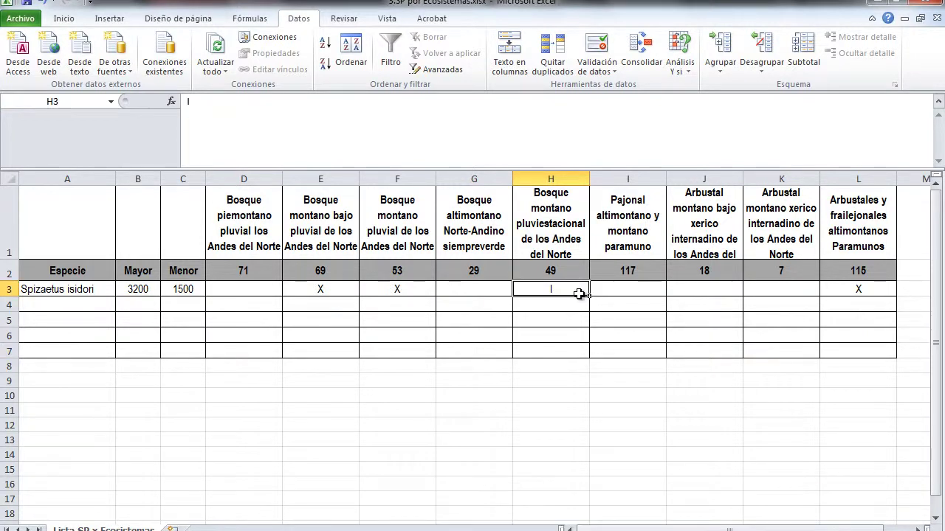
text(In)
key(Return)
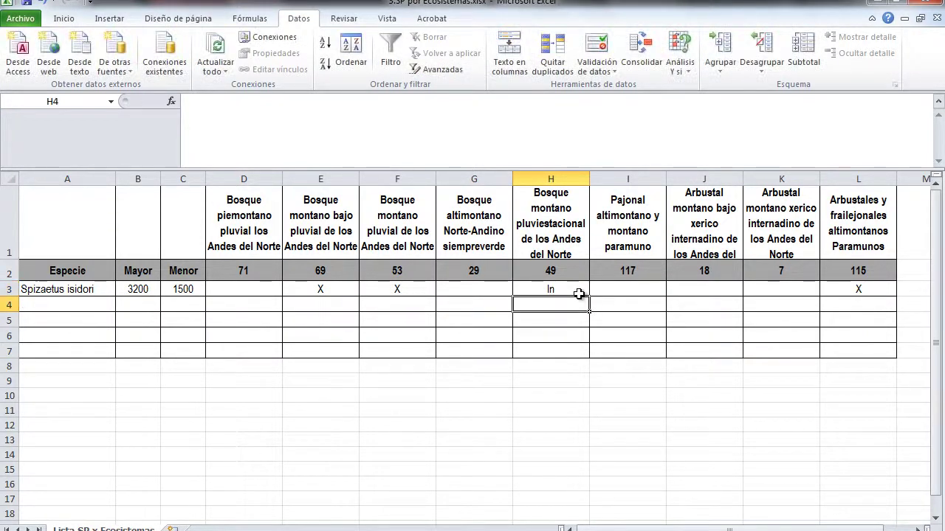
Switch to Google Earth Pro and examine the attributes of the adjoining green, light-blue and white polygons near the border.
key(ctrl+Tab)
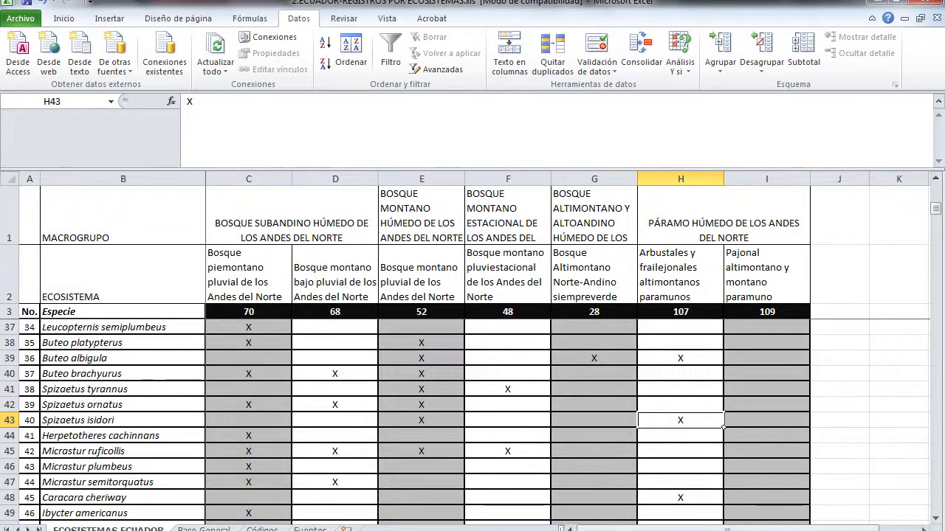
key(alt+Tab)
drag(632, 180, 575, 279)
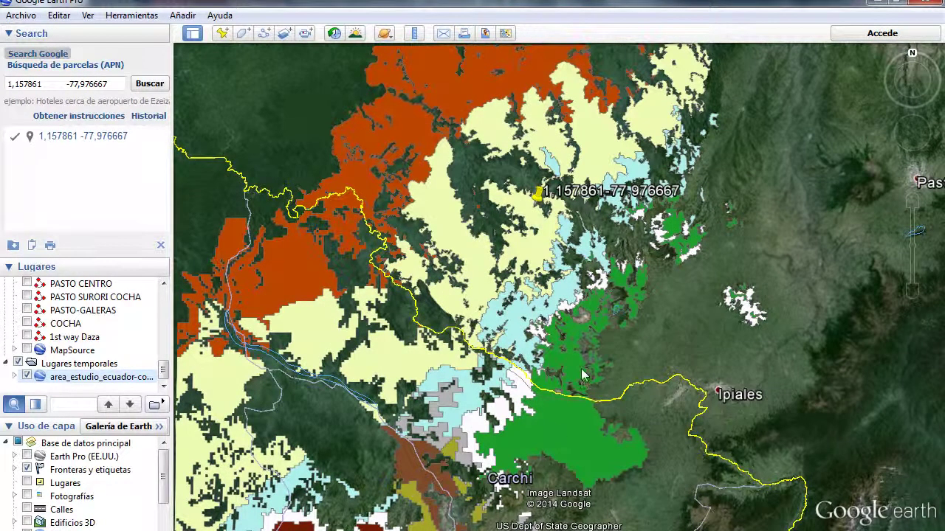
click(568, 423)
click(727, 173)
click(515, 317)
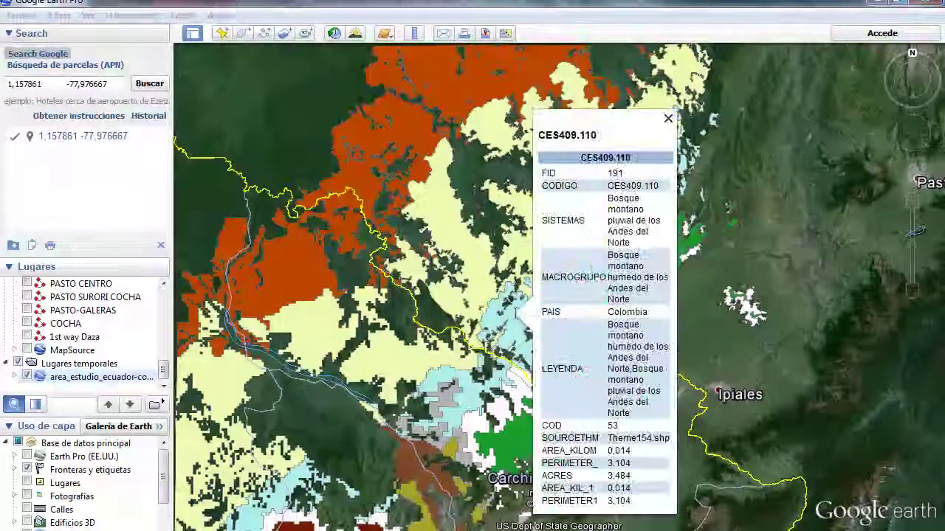
click(668, 120)
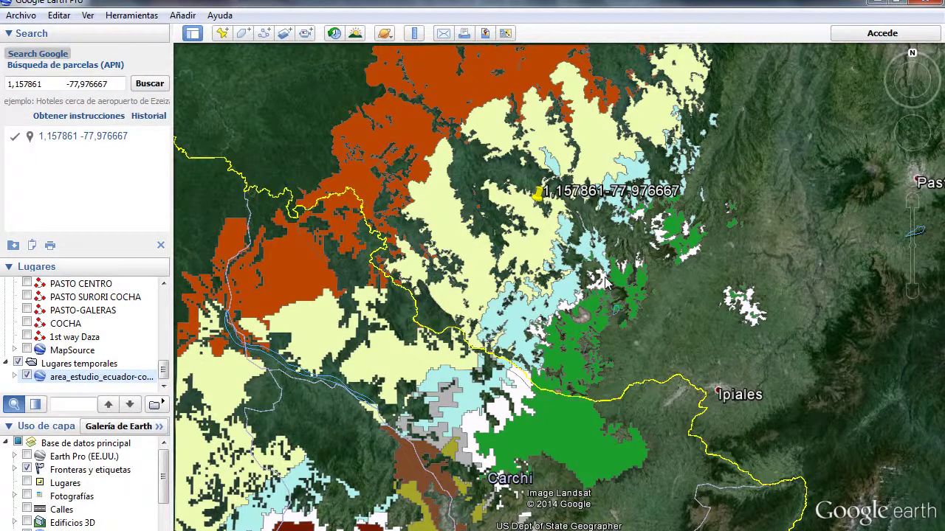
click(567, 314)
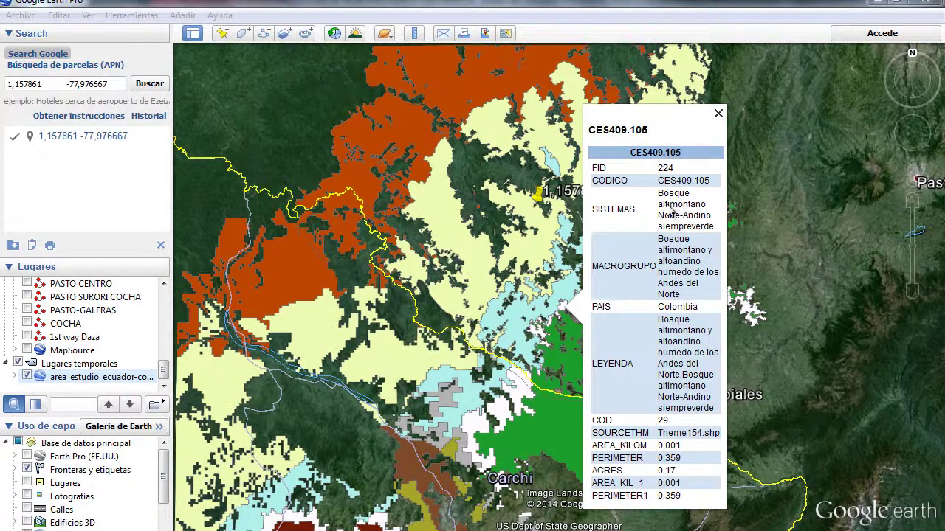
click(718, 113)
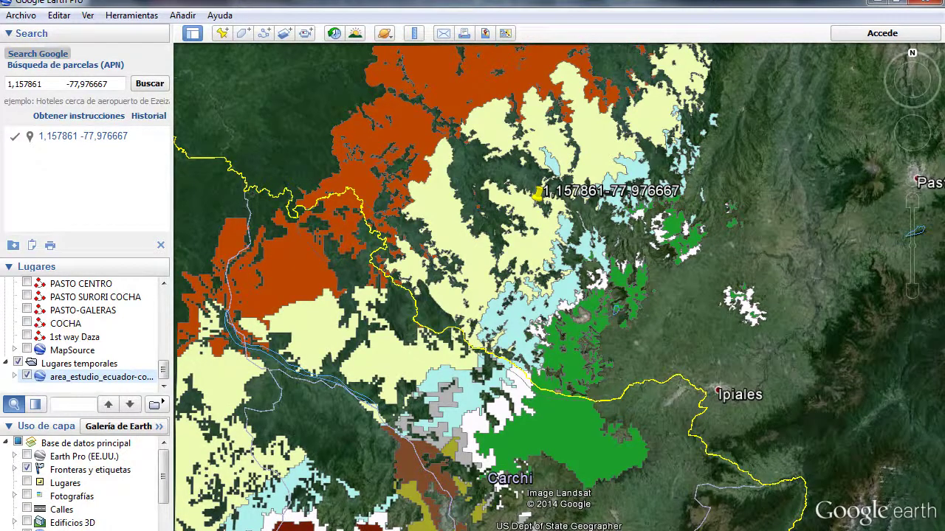
Return to 3.SP por Ecosistemas.xlsx and mark Spizaetus isidori as In under ecosystem 29, Bosque altimontano Norte-Andino siempreverde.
key(alt+Tab)
click(487, 289)
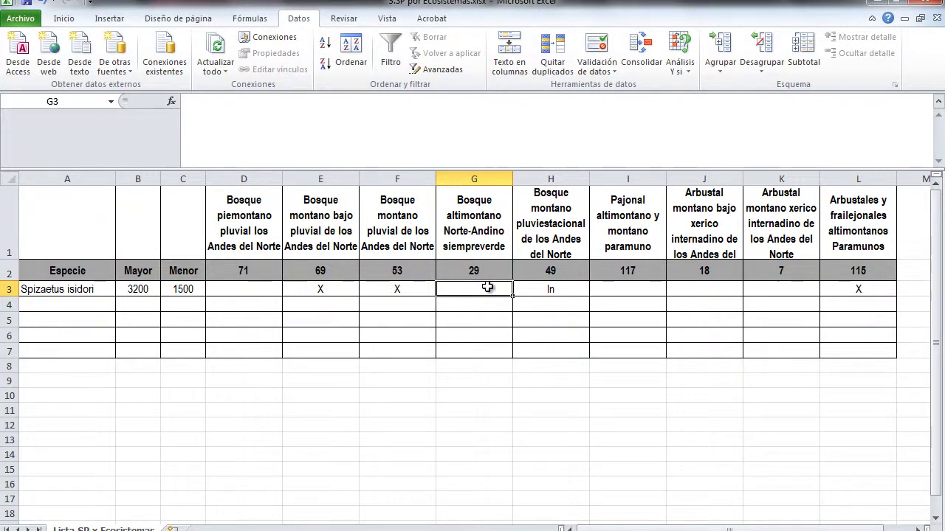
text(In)
key(Return)
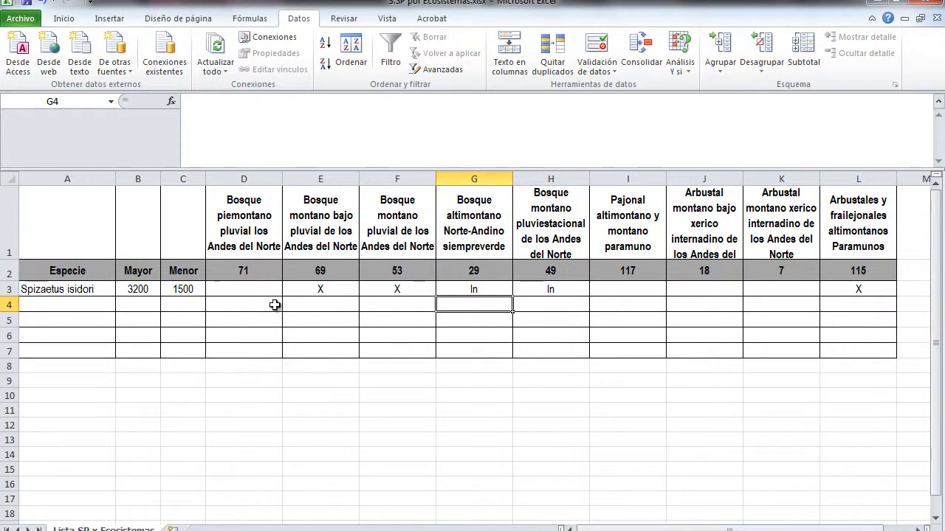
Check the Bosque piemontano pluvial heading, ecosystem 71, against the orange lowland polygons in Google Earth Pro.
click(262, 222)
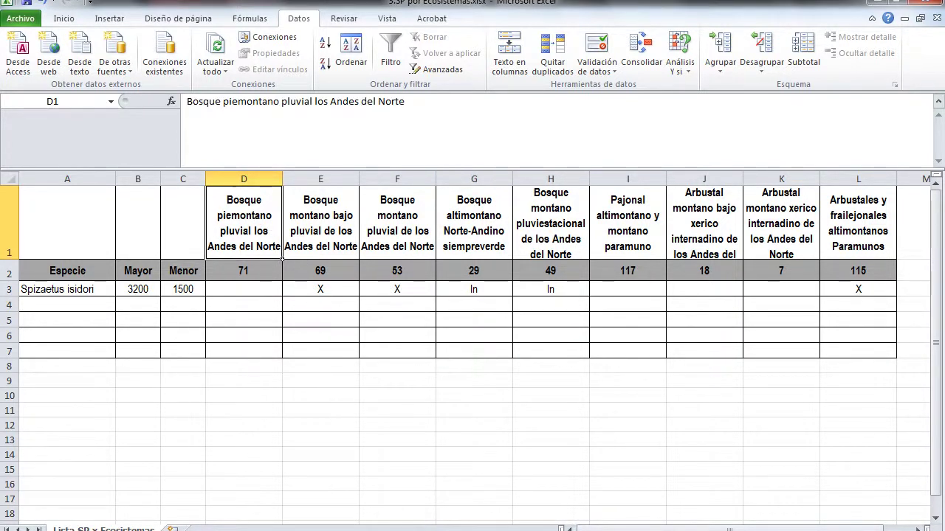
mouse_move(725, 530)
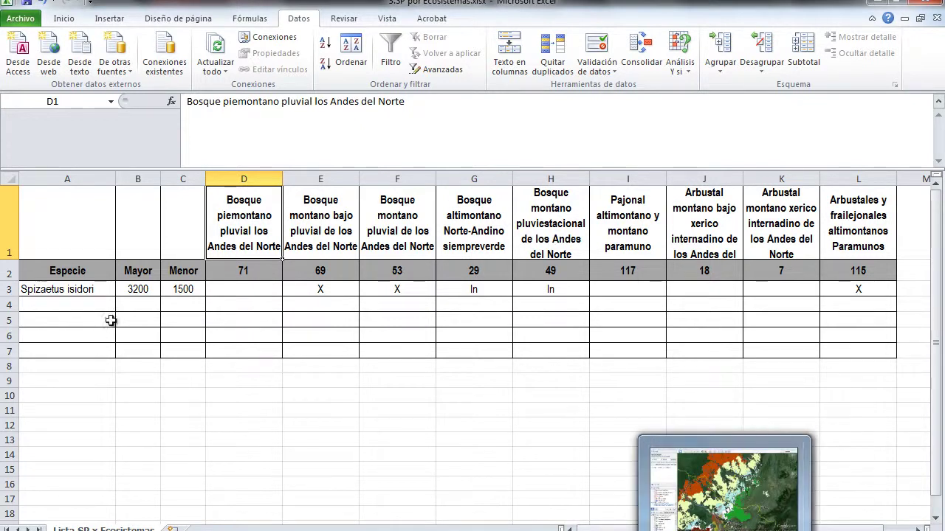
click(724, 480)
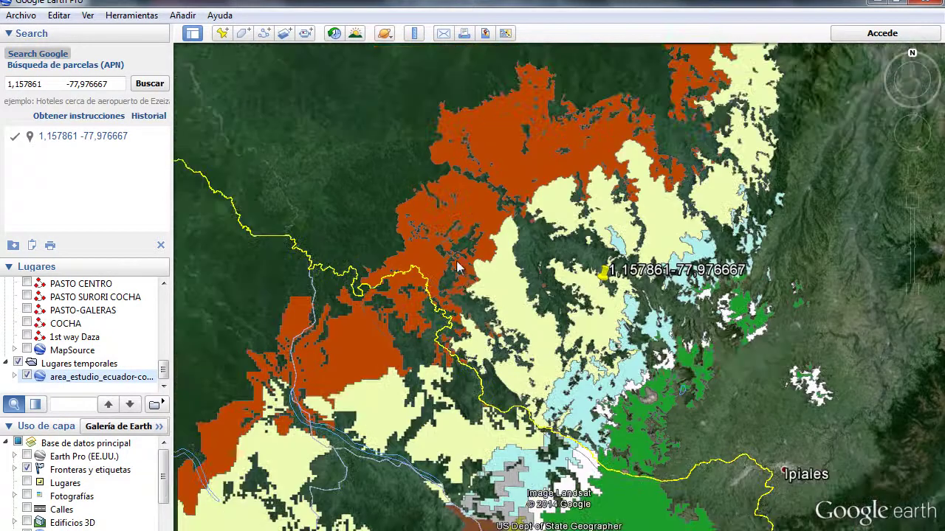
drag(366, 162, 465, 273)
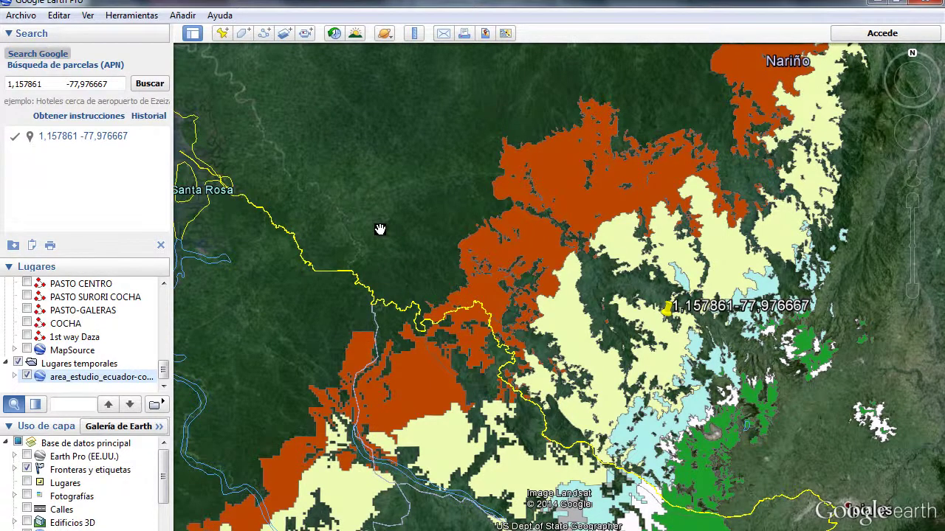
drag(560, 306, 520, 258)
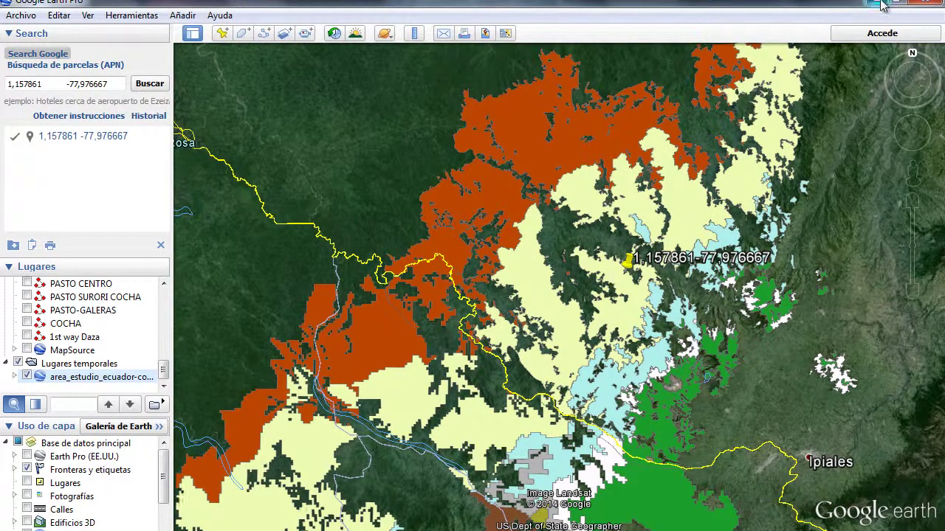
click(882, 4)
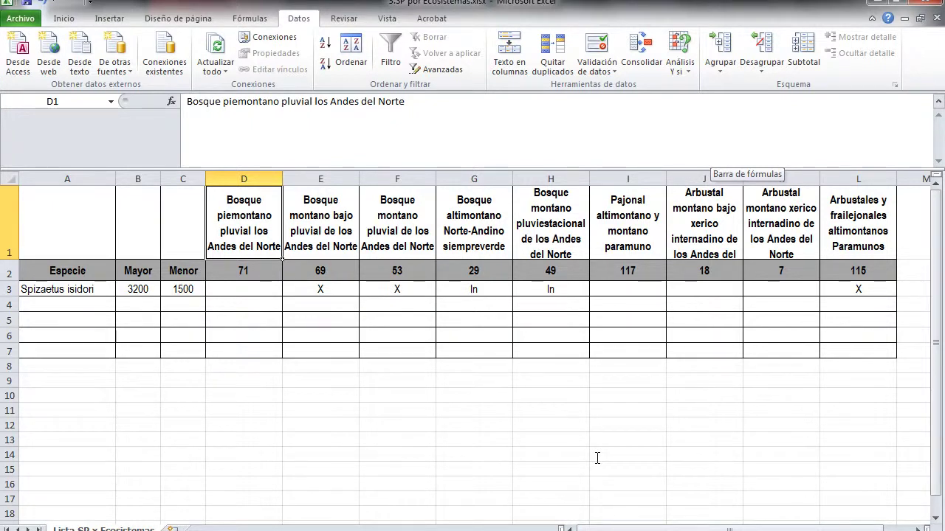
Review Spizaetus isidori's row of marks from ecosystem 69 to 115 together with the matching ecosystem codes.
drag(347, 289, 853, 287)
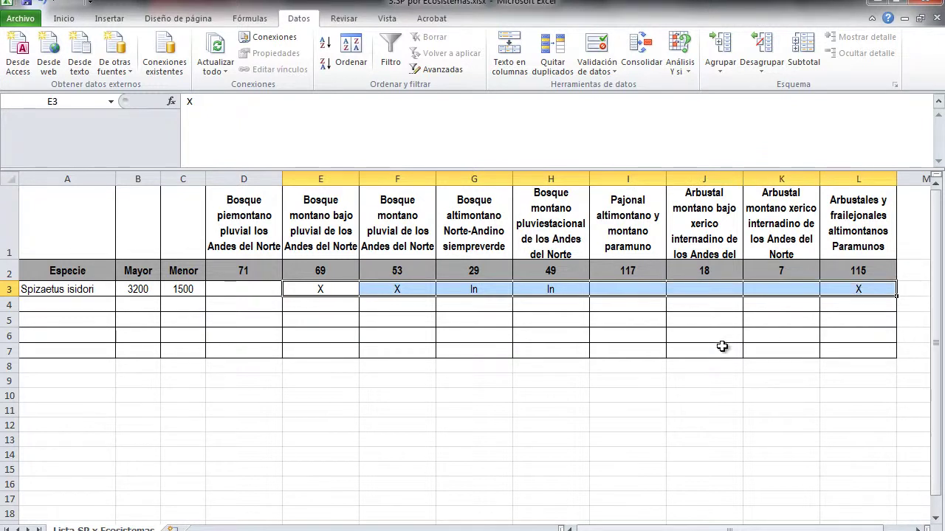
click(565, 397)
click(333, 272)
click(422, 273)
click(487, 273)
click(553, 273)
click(824, 273)
drag(335, 271, 487, 271)
click(527, 277)
click(595, 411)
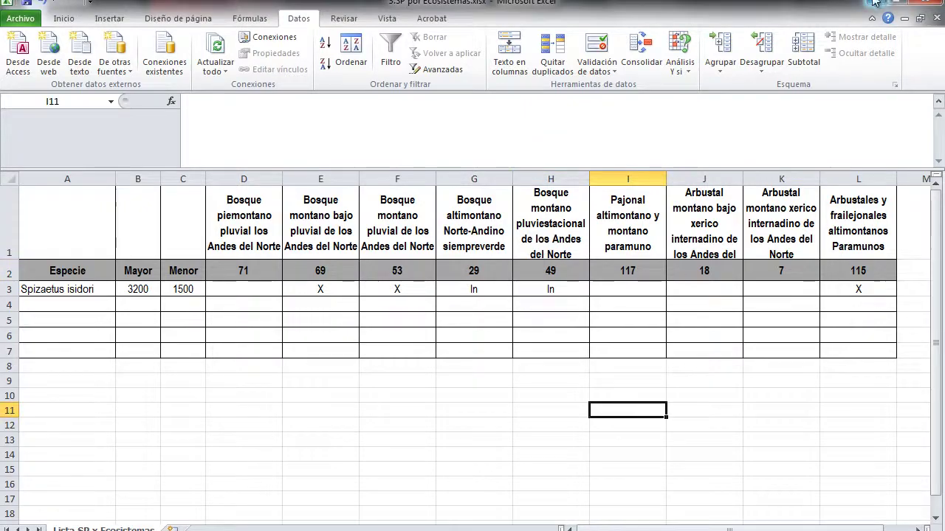
Clear the open windows off the desktop and launch ArcMap 10.
click(879, 5)
click(807, 30)
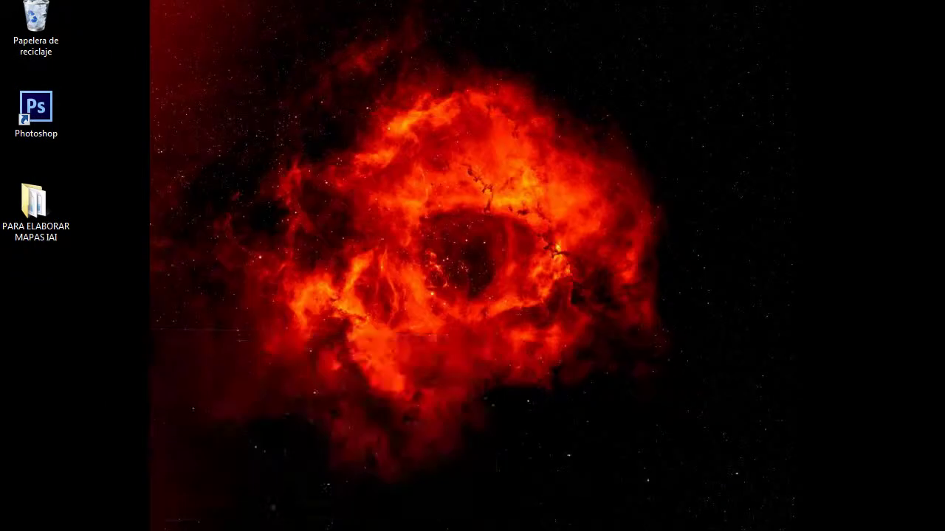
key(super)
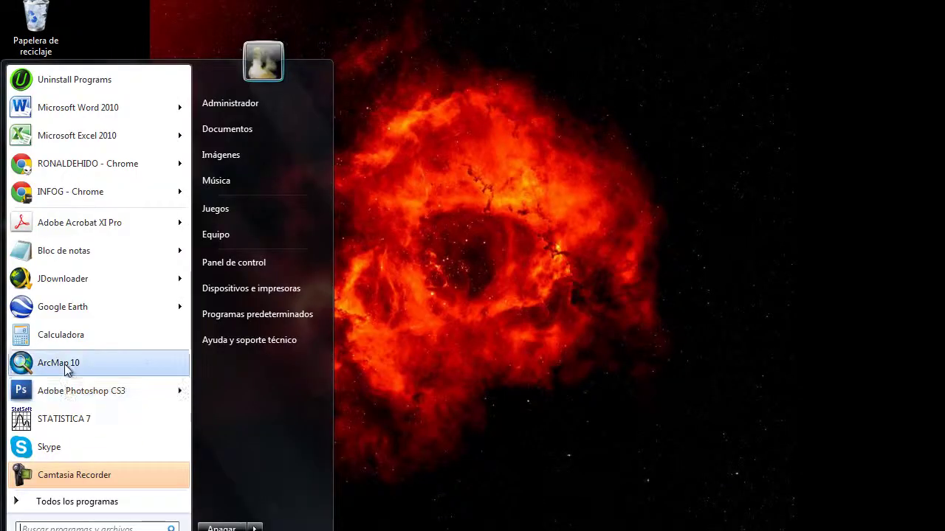
click(66, 368)
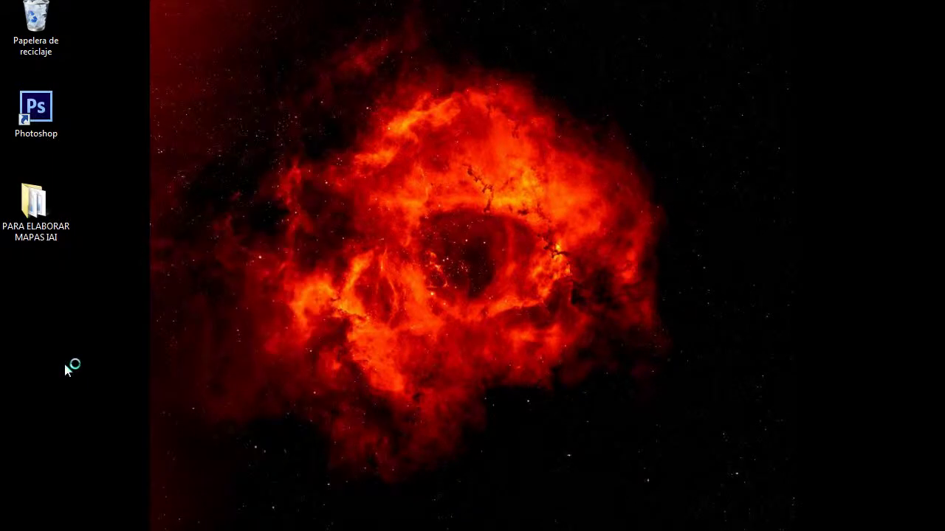